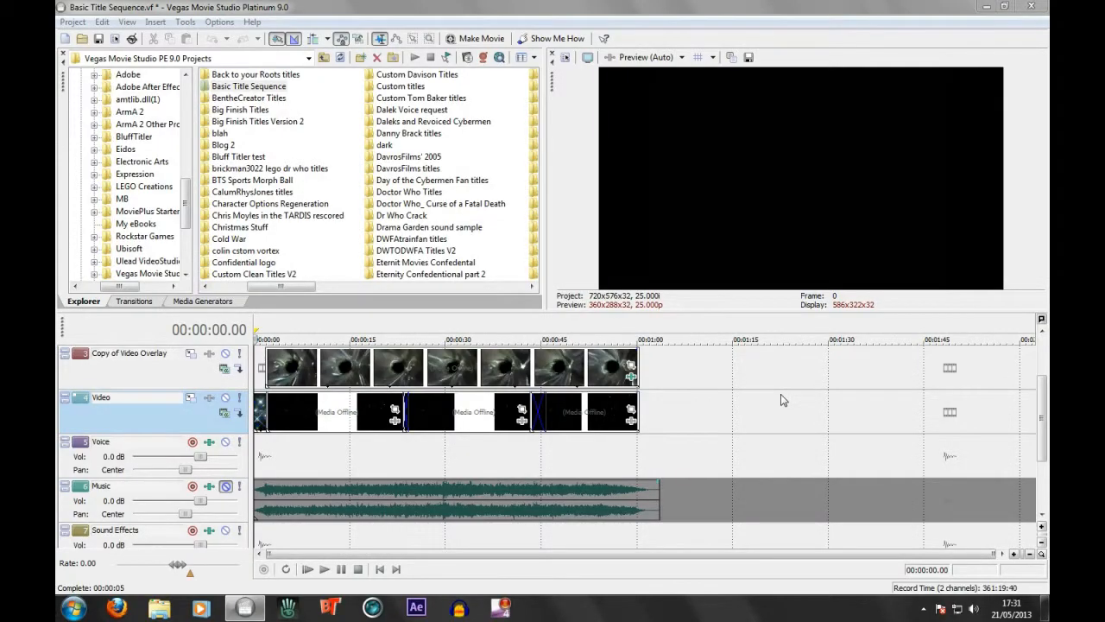
Place the Basic Title Sequence vortex render from the Basic Title Sequence Renders folder on the Video track, after the existing clips
double_click(247, 87)
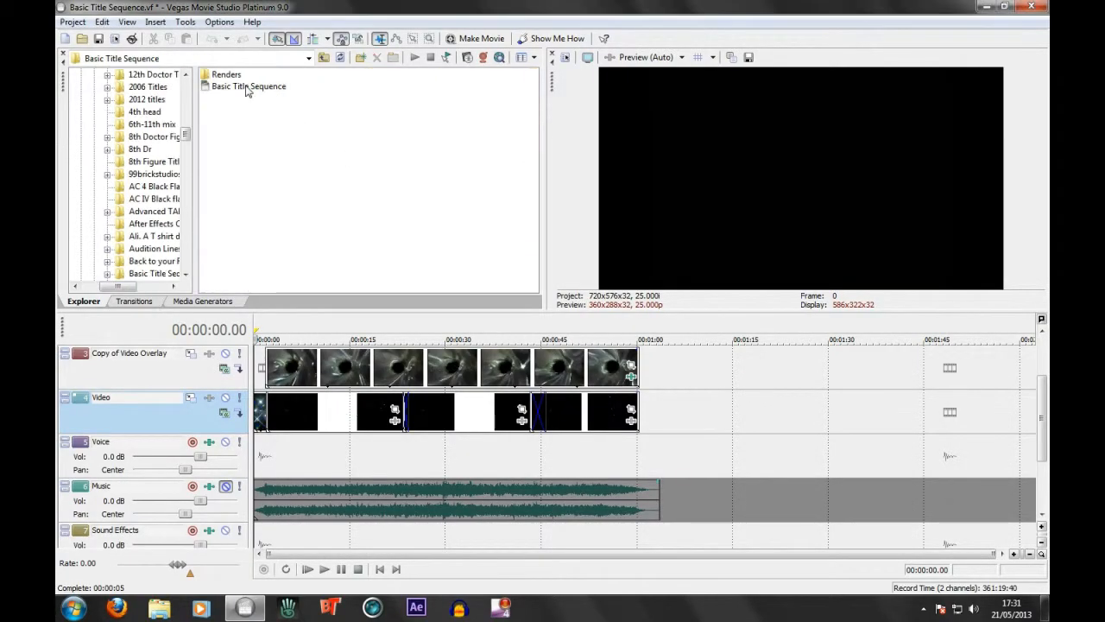
double_click(223, 75)
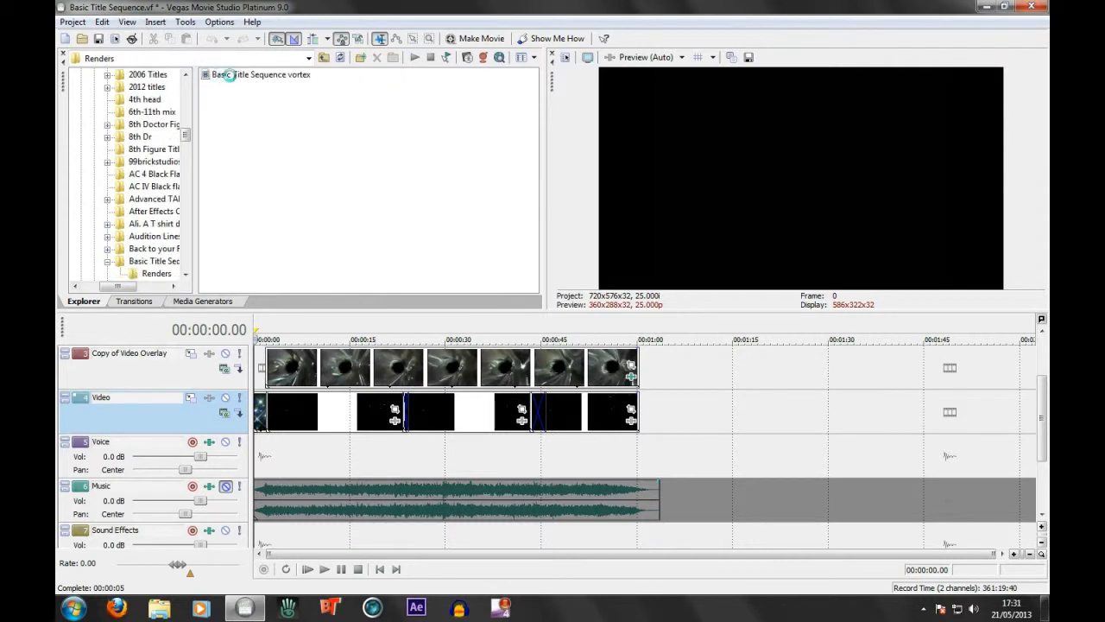
left_click(234, 77)
left_click_drag(535, 265, 725, 401)
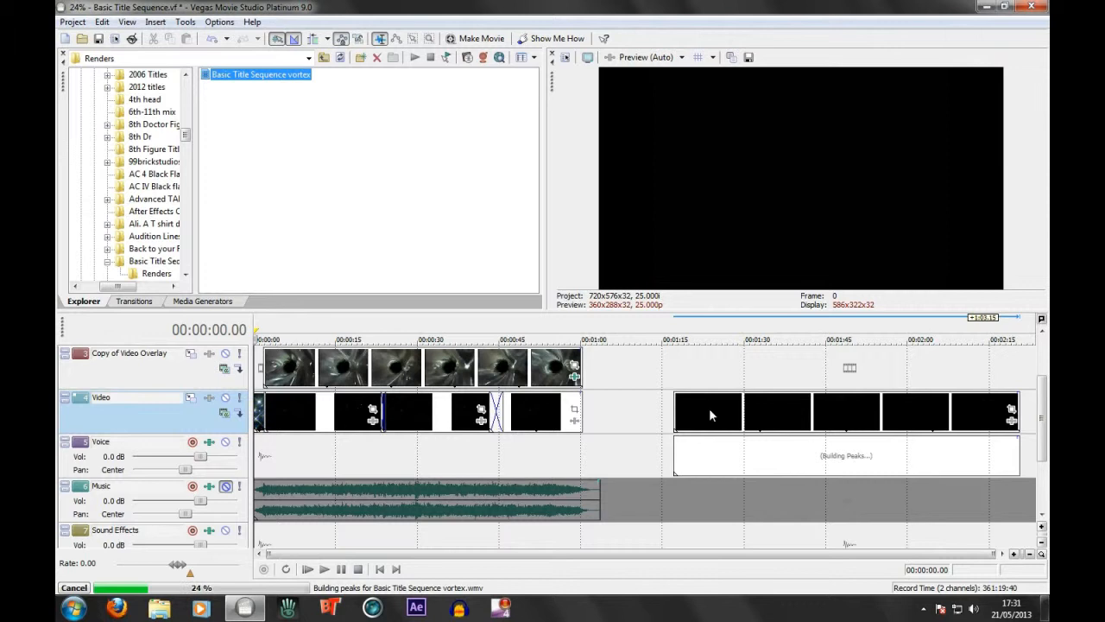
Move the vortex clip's audio from the Voice track to the Music track, with clip and audio starting at about 00:01:14.22
left_click(758, 418)
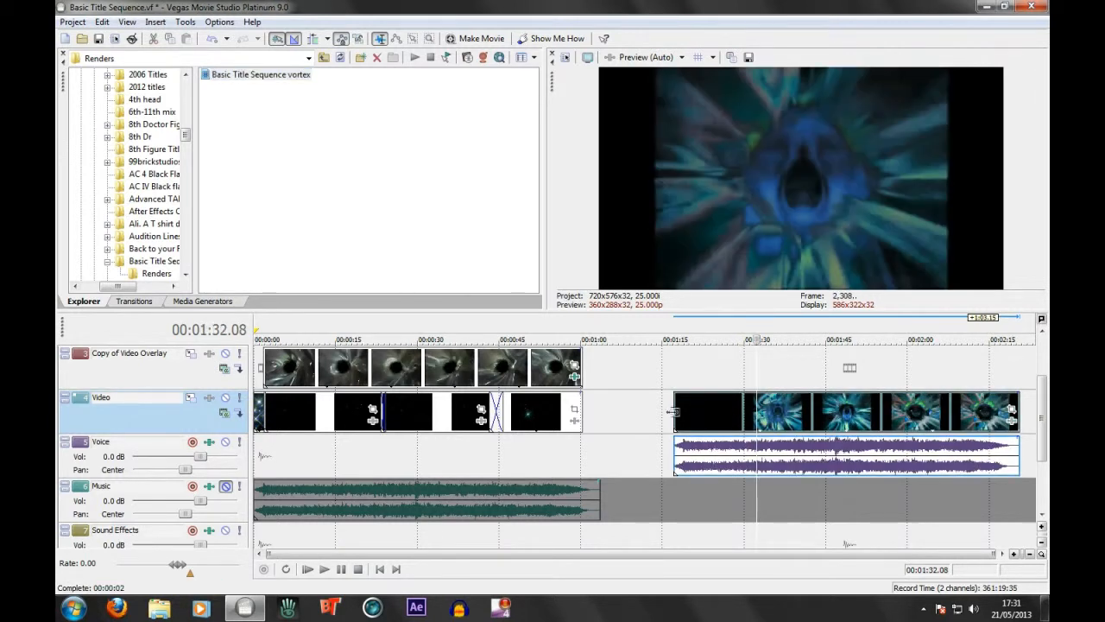
left_click(674, 409)
left_click_drag(732, 454, 719, 524)
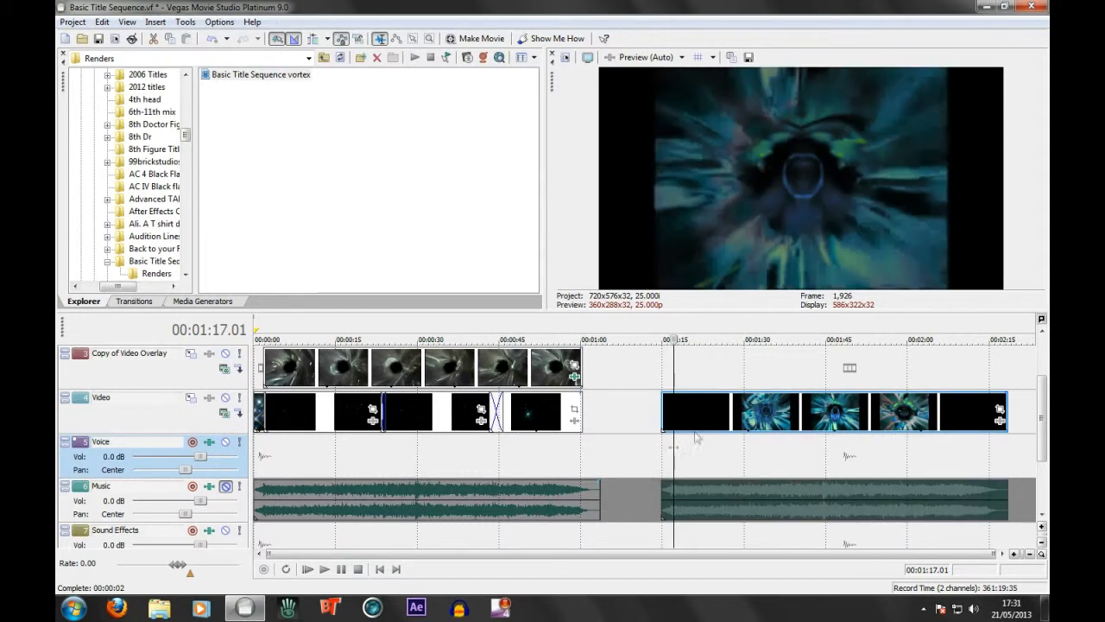
Play the first seconds of the vortex clip to check it, and return the playhead to the project start
left_click(663, 414)
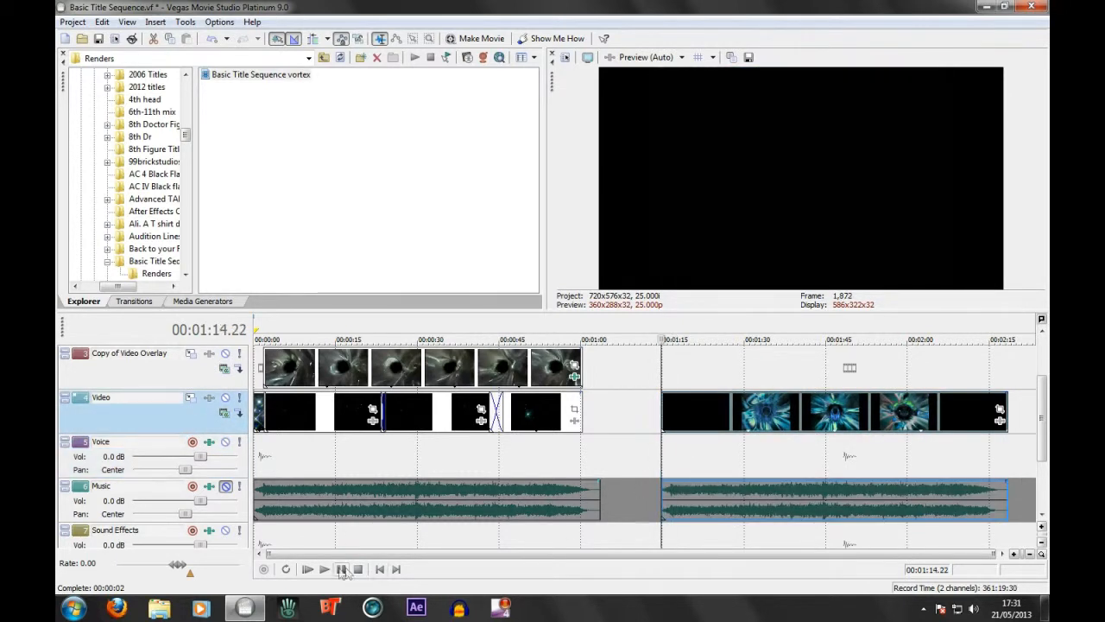
left_click(326, 570)
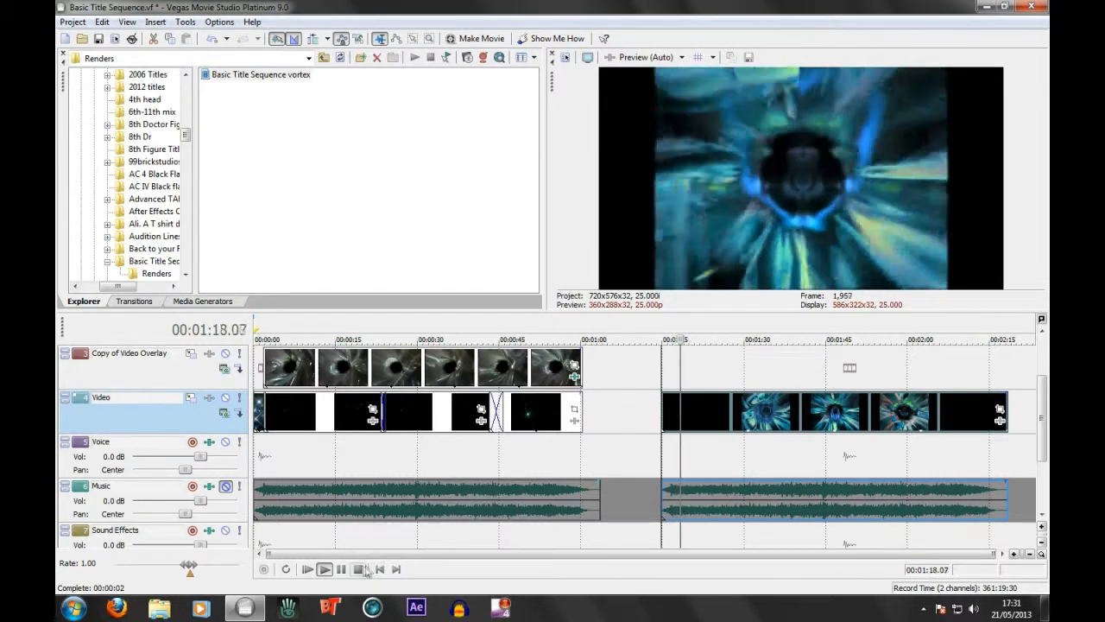
left_click(361, 571)
left_click(383, 570)
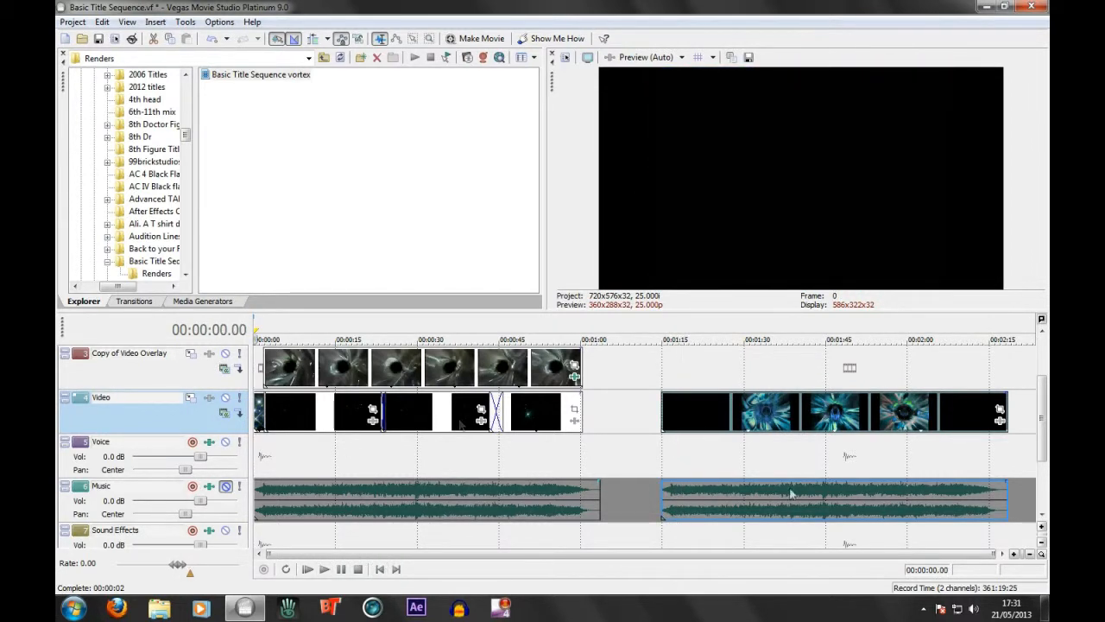
Delete the old music, text, overlay and video events from the timeline, keeping only the vortex clip and its audio
left_click(506, 499)
key("Delete")
left_click(527, 414)
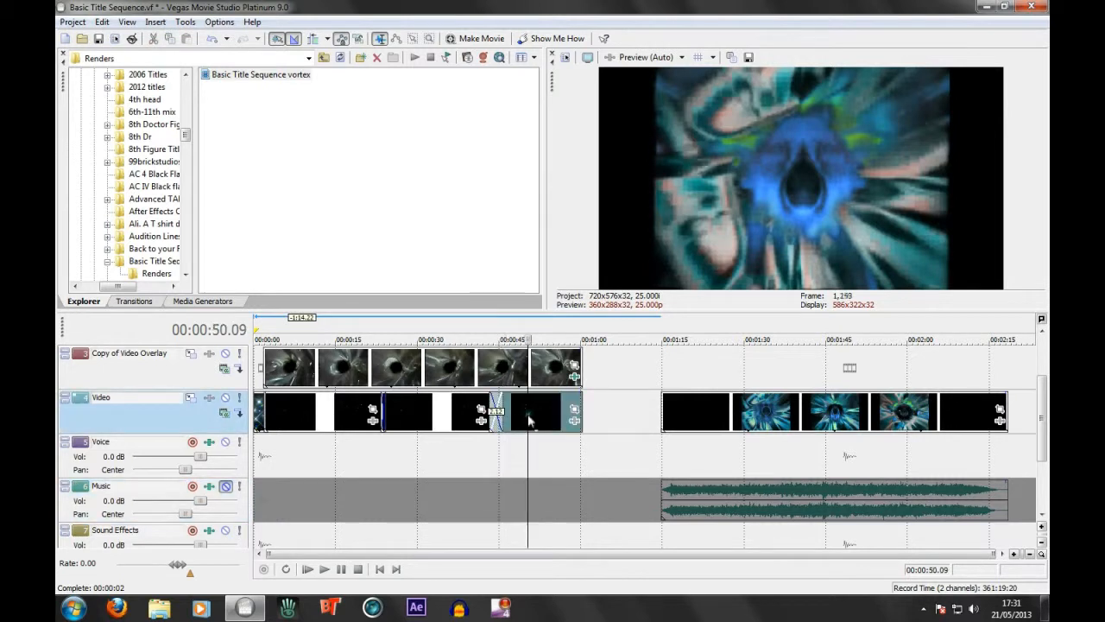
left_click_drag(1044, 432, 1047, 395)
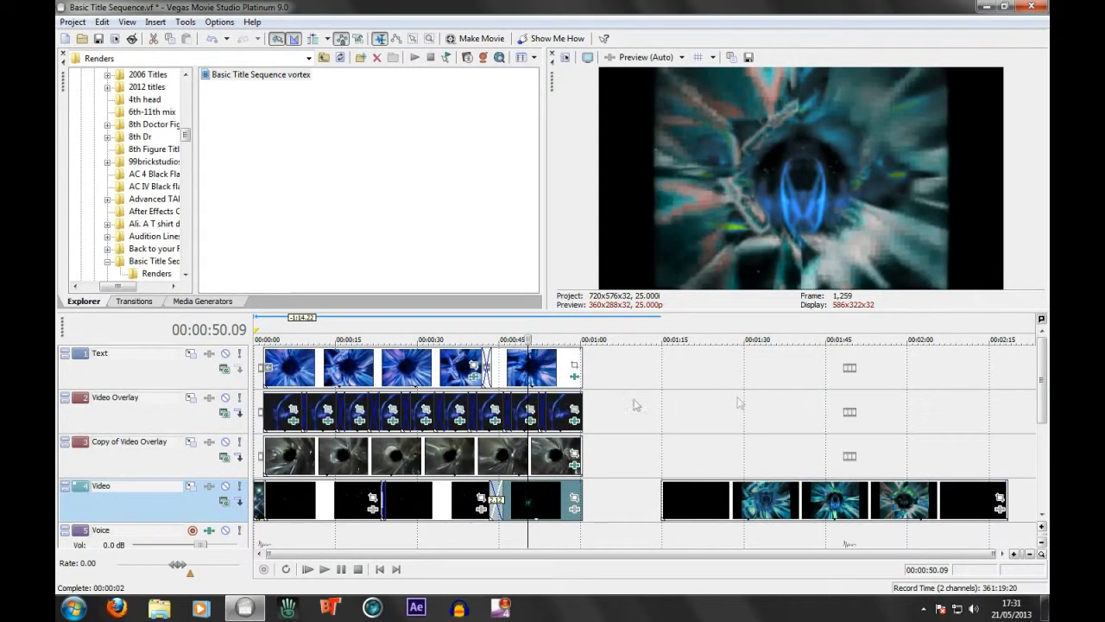
left_click(289, 366, "shift")
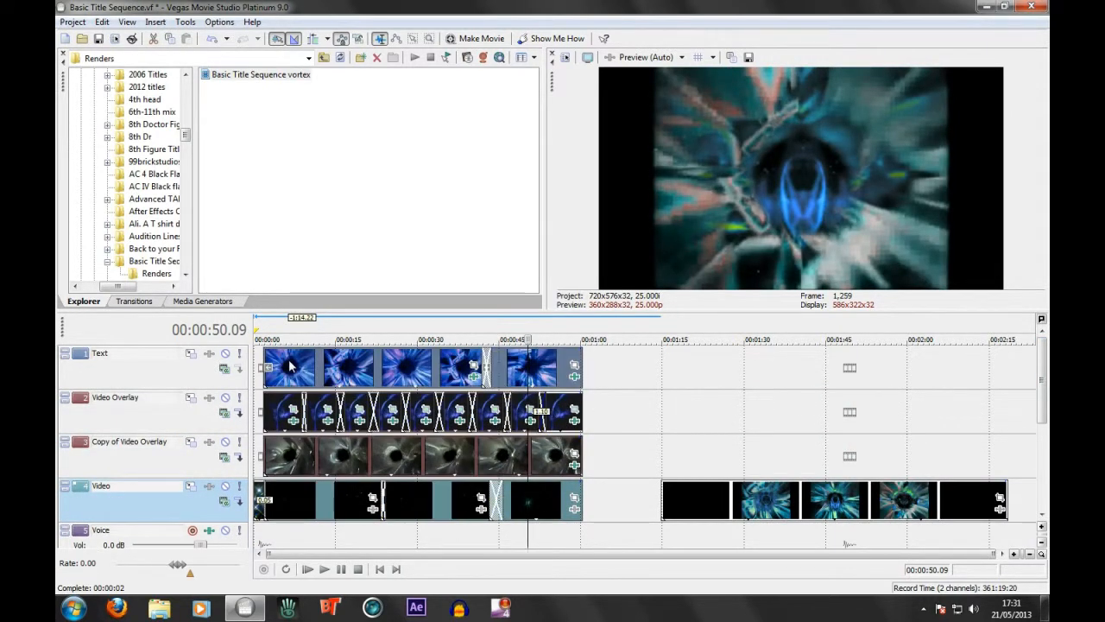
key("Delete")
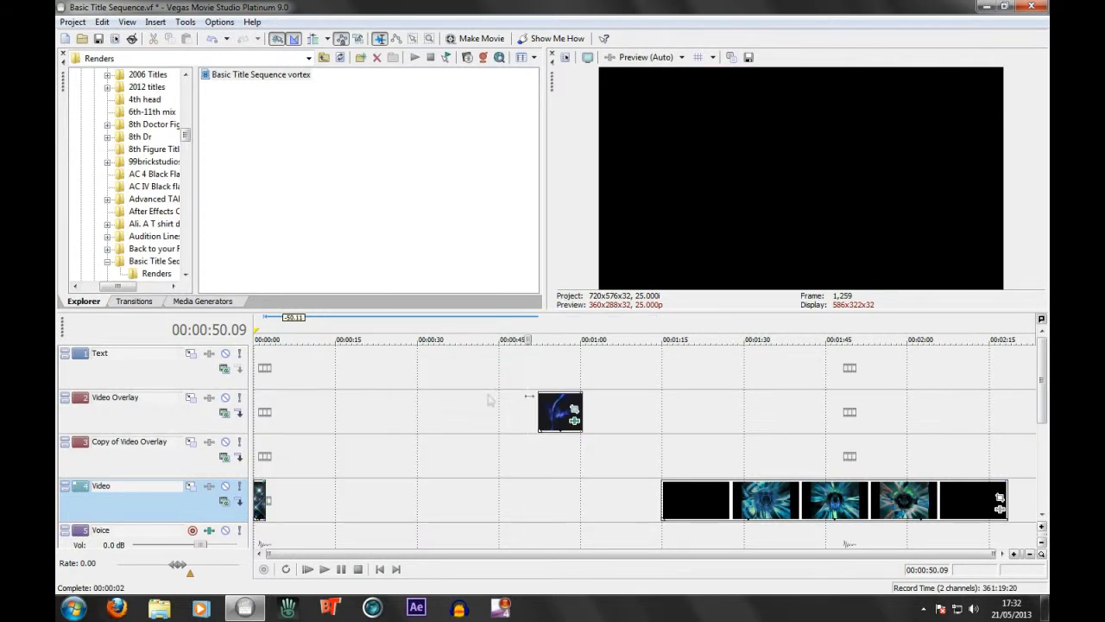
left_click(559, 416)
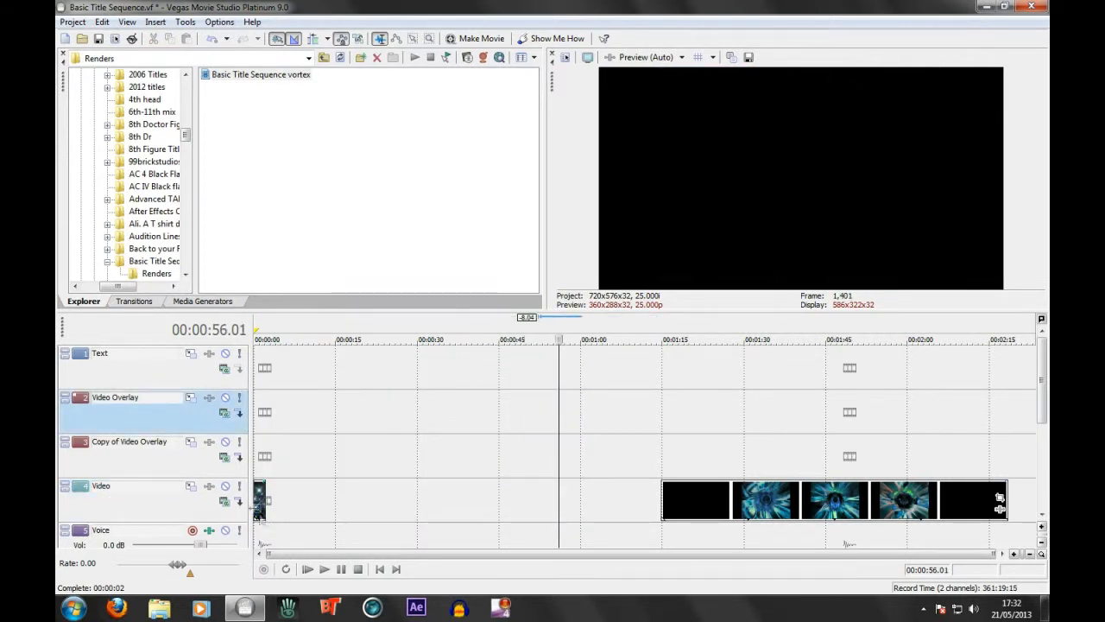
left_click(261, 500)
key("Delete")
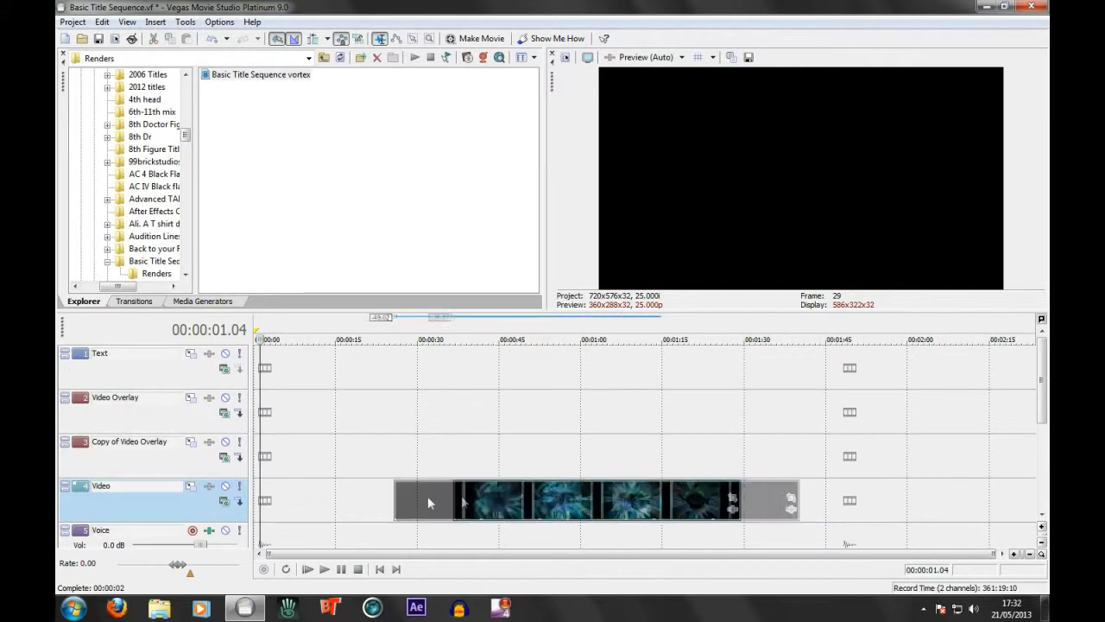
Move the vortex clip and its music to the very start of the timeline, and return the playhead to zero
left_click(383, 569)
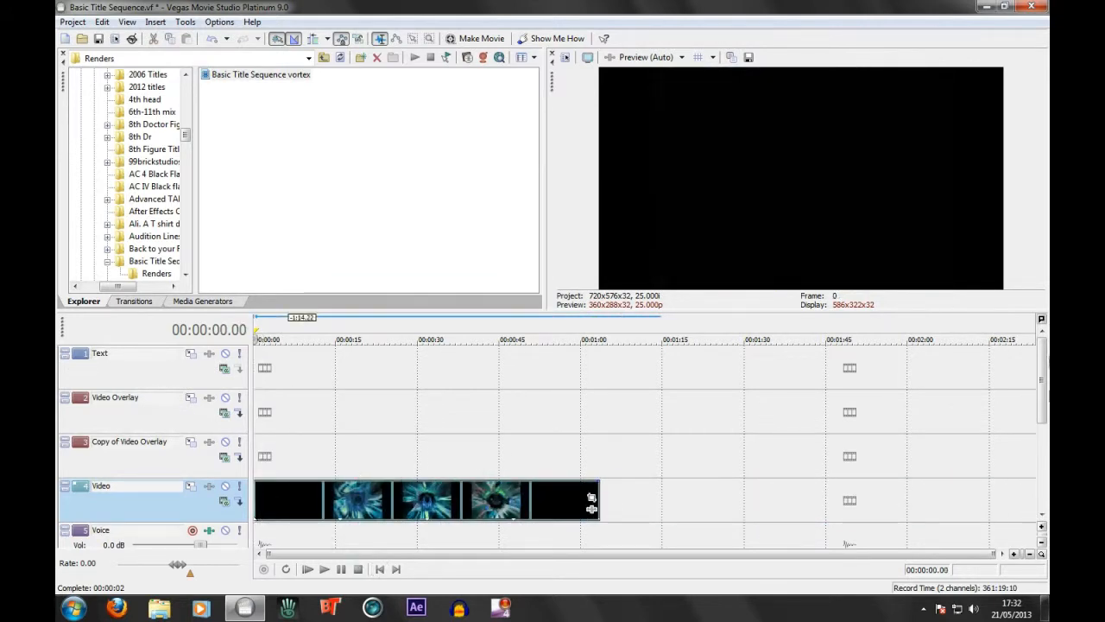
scroll(1032, 389, "down", 2)
scroll(1031, 390, "up", 1)
scroll(1030, 394, "down", 3)
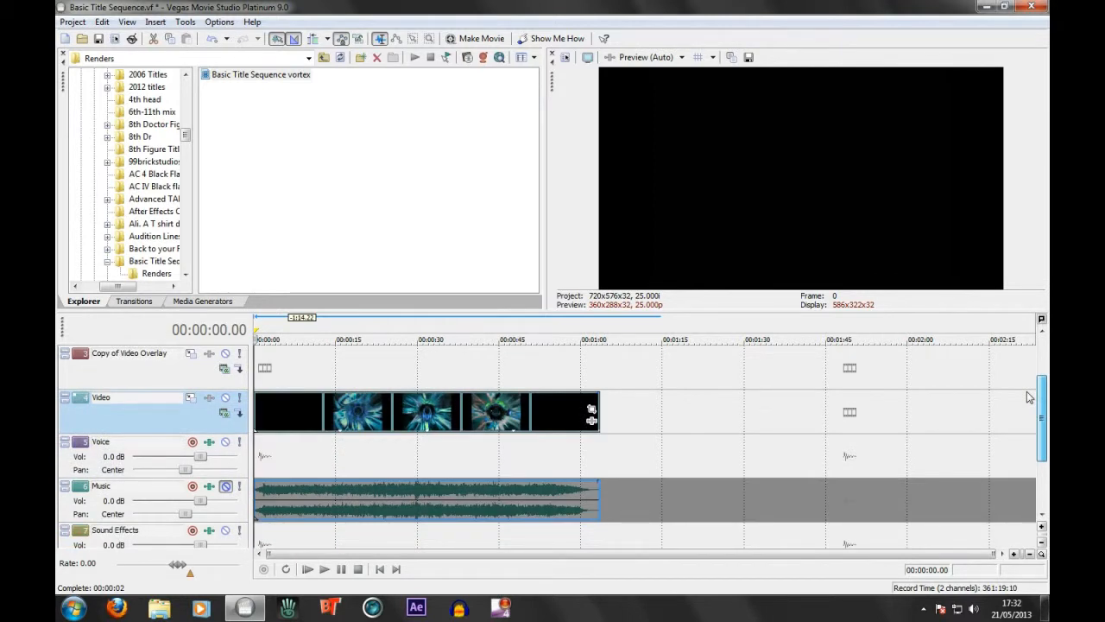
scroll(141, 166, "up", 1)
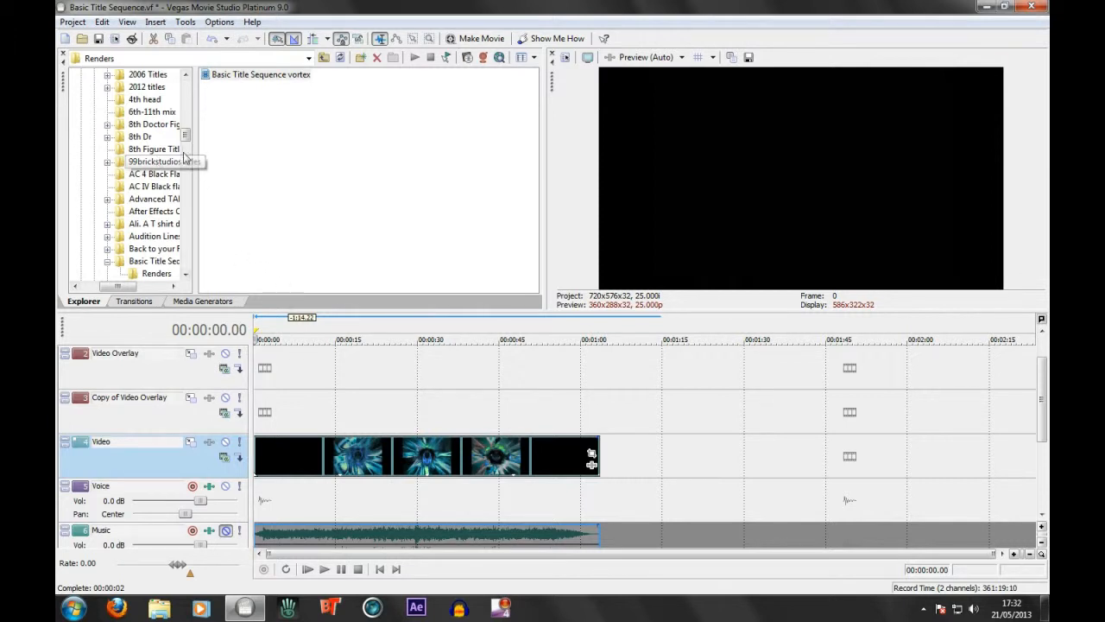
Collapse the My Documents folder in the file browser and open the Downloads folder
scroll(147, 185, "up", 2)
scroll(143, 190, "up", 4)
left_click(77, 236)
scroll(100, 194, "up", 3)
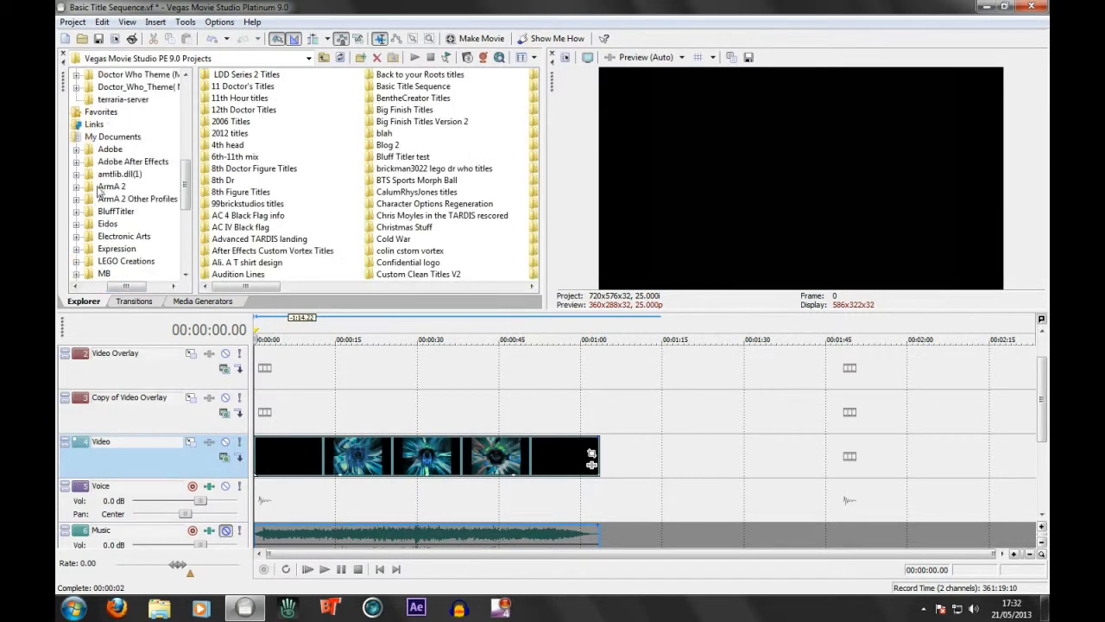
scroll(100, 192, "up", 1)
left_click_drag(119, 286, 109, 287)
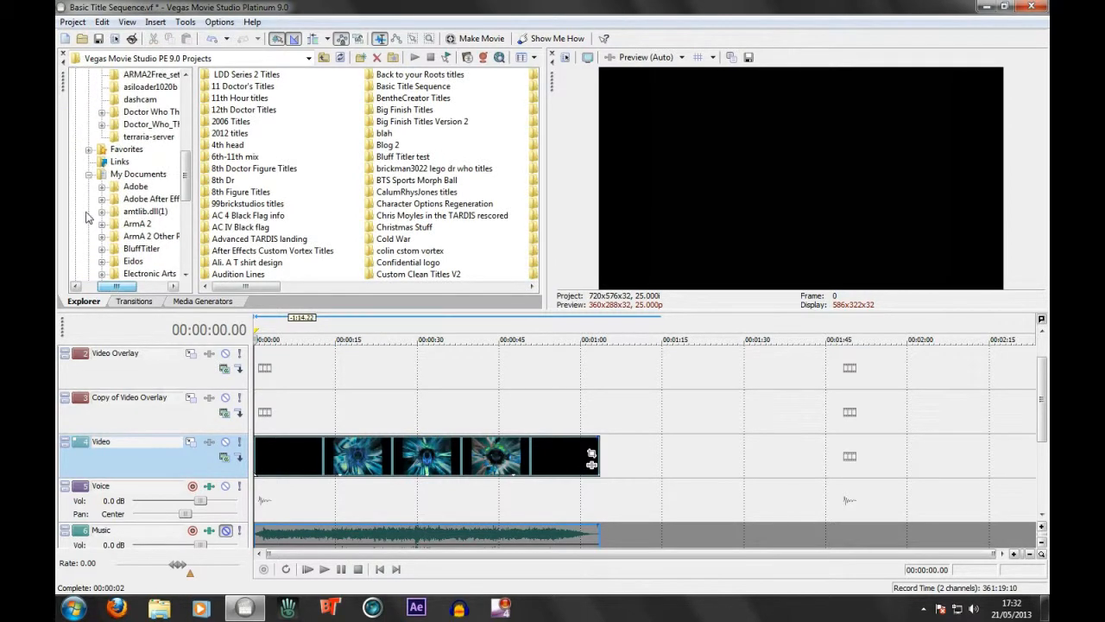
left_click(88, 174)
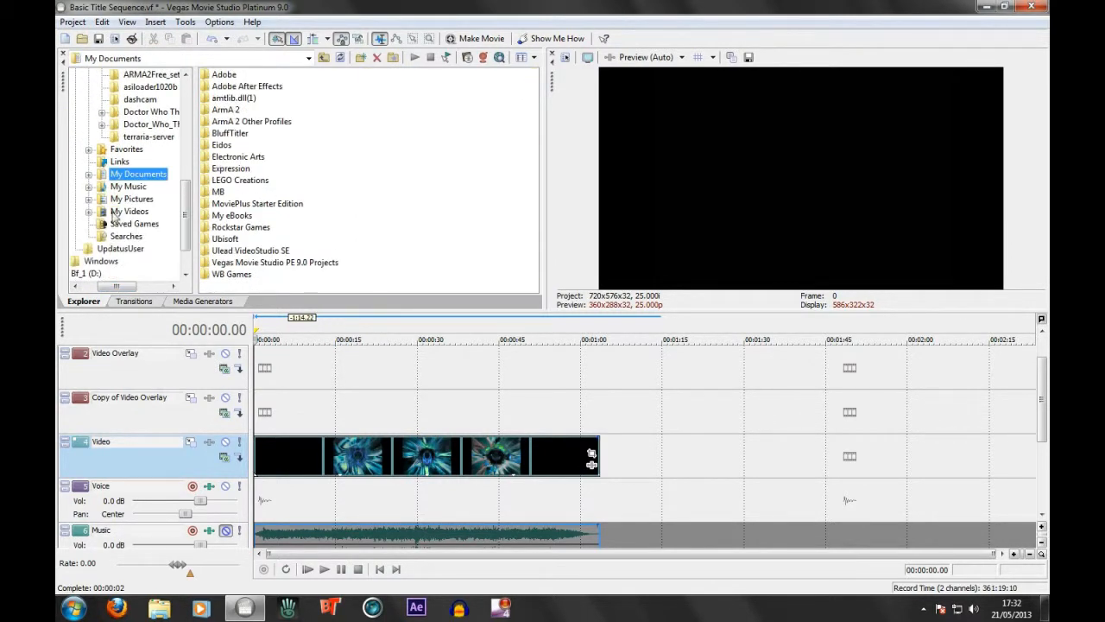
scroll(93, 141, "up", 1)
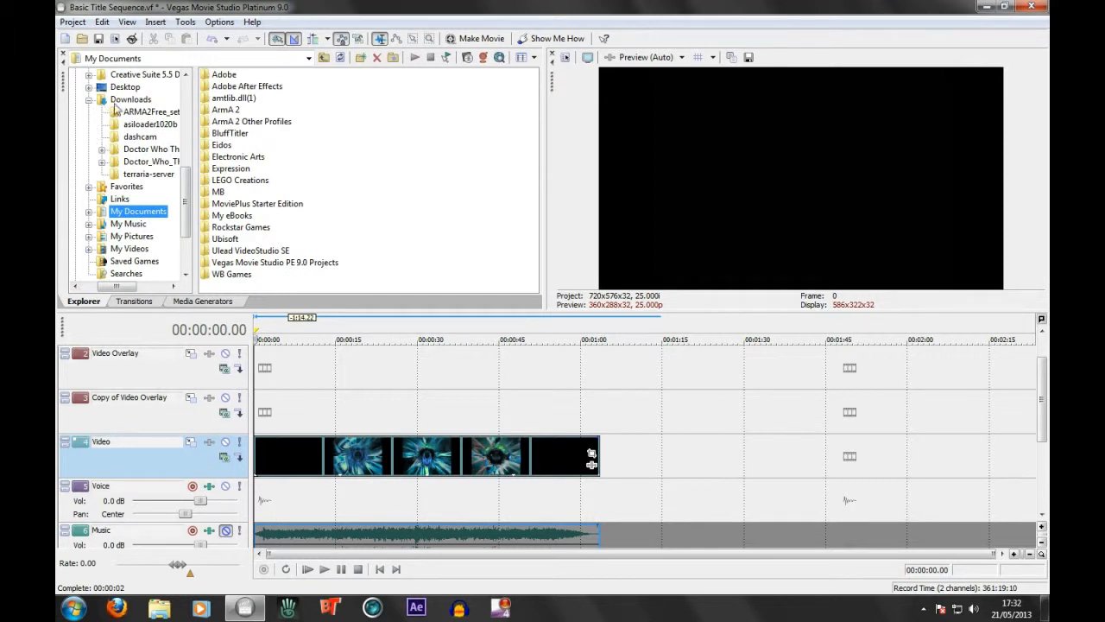
left_click(126, 99)
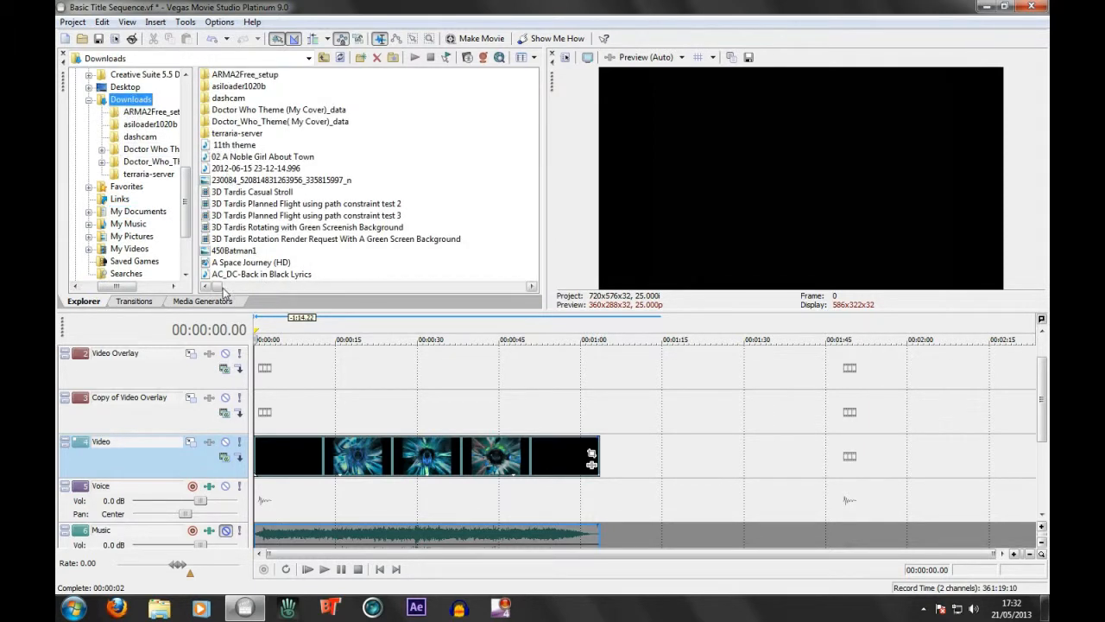
Find the Classic Tardis Standard Clockwise Rotation green screen clip and add it to the Copy of Video Overlay track at about 10 seconds
left_click_drag(219, 291, 277, 301)
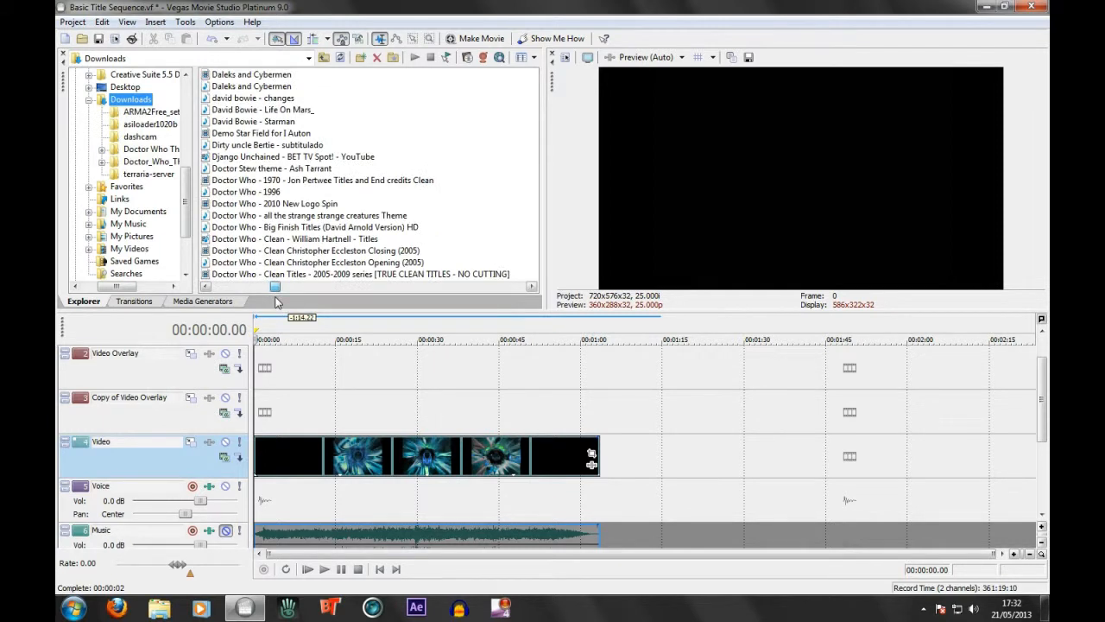
left_click_drag(277, 301, 301, 300)
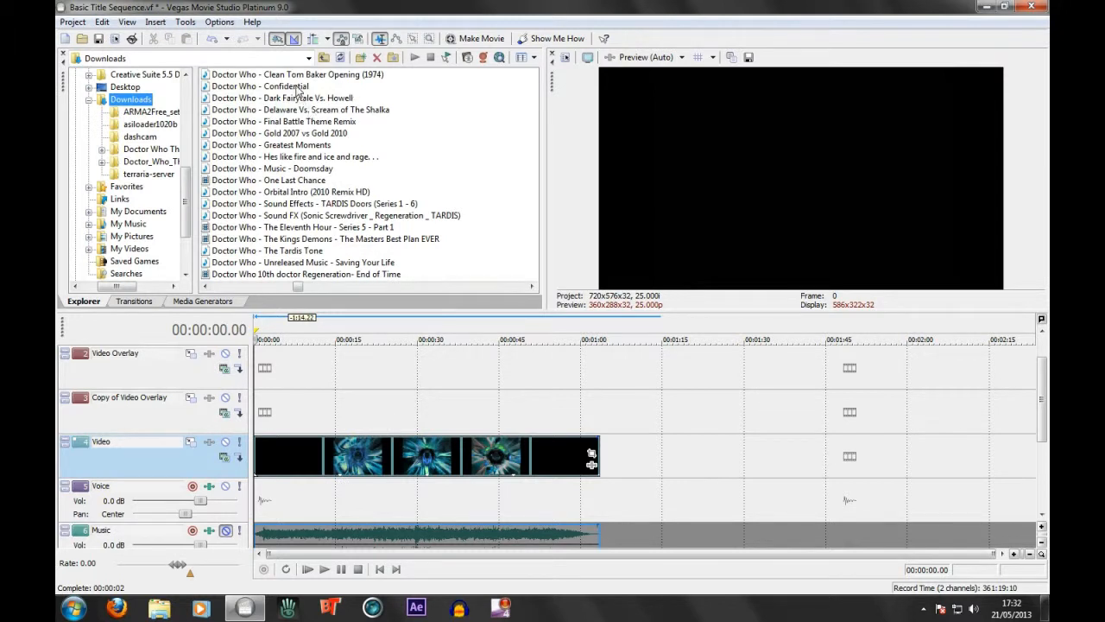
left_click(532, 288)
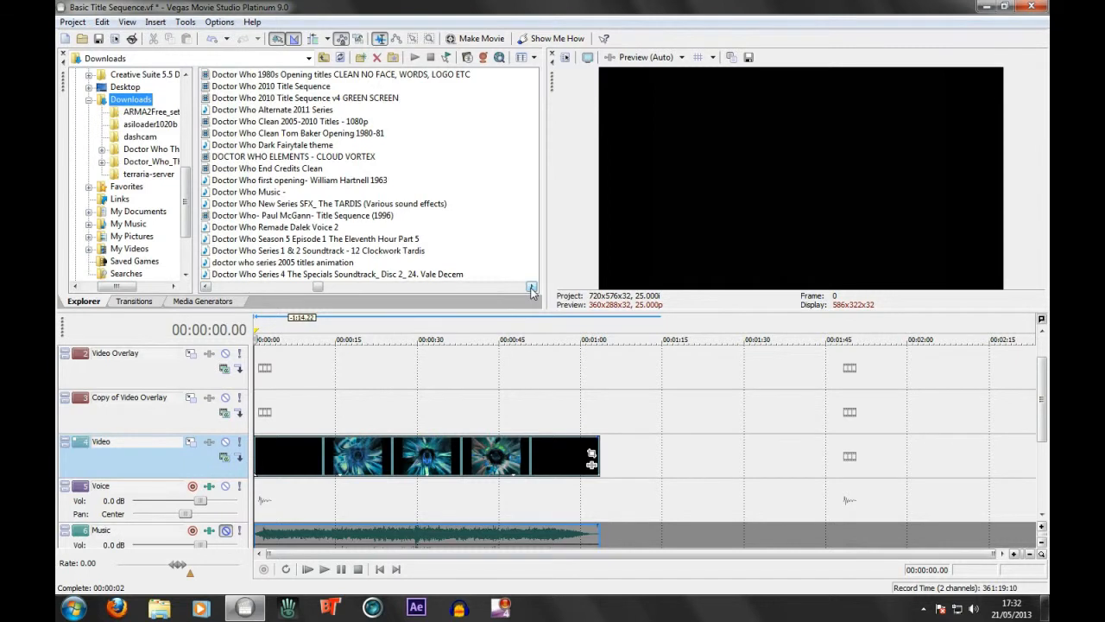
left_click(532, 287)
left_click(206, 288)
left_click(207, 288)
left_click(207, 288)
left_click(207, 287)
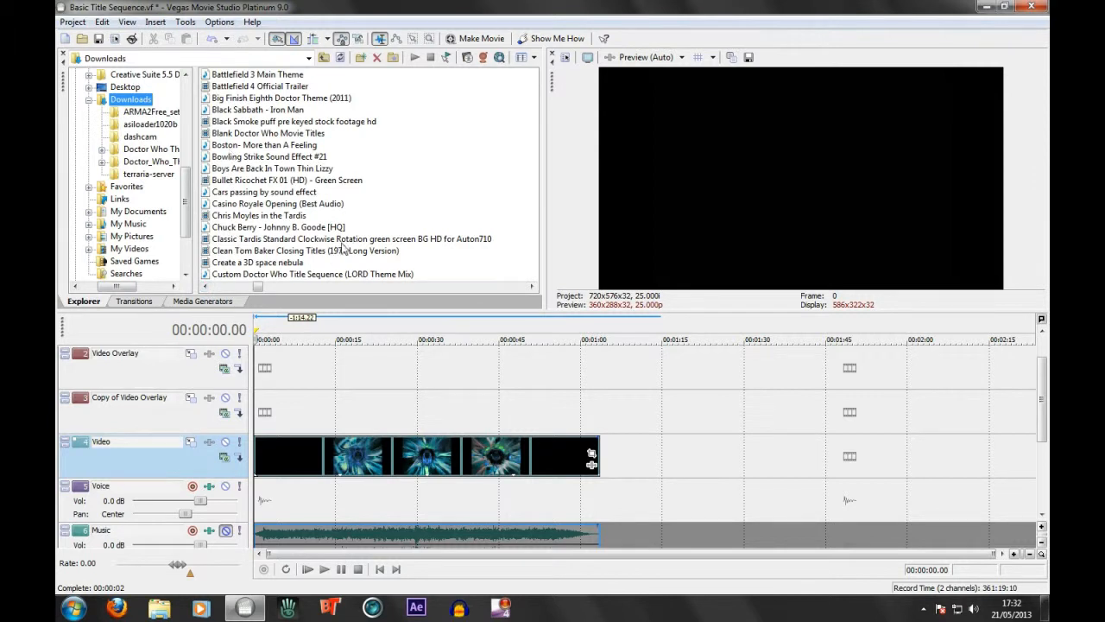
left_click_drag(301, 241, 308, 404)
Delete only the TARDIS clip's audio from the Voice track, and move its video to start at about 5 seconds
right_click(326, 408)
mouse_move(380, 318)
left_click(504, 334)
left_click(355, 497)
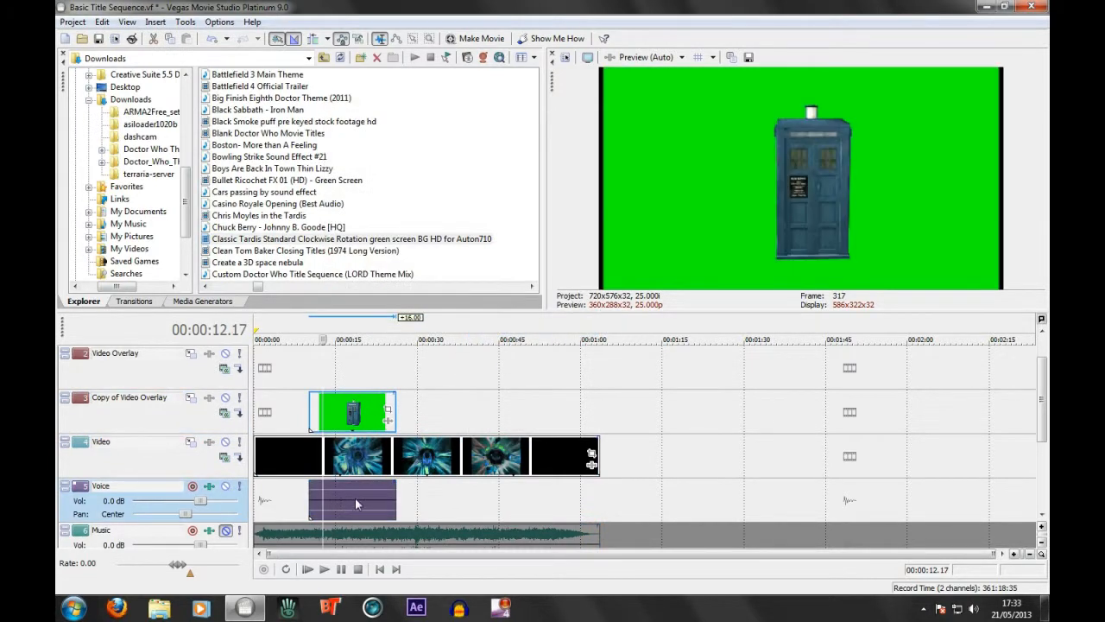
right_click(363, 413)
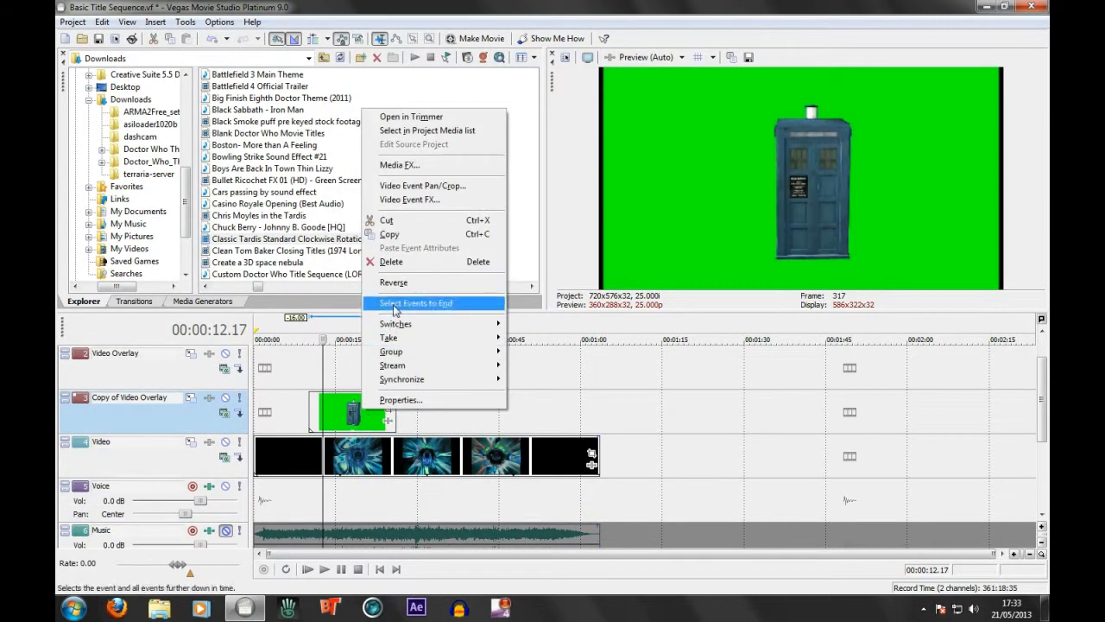
mouse_move(398, 324)
left_click(530, 338)
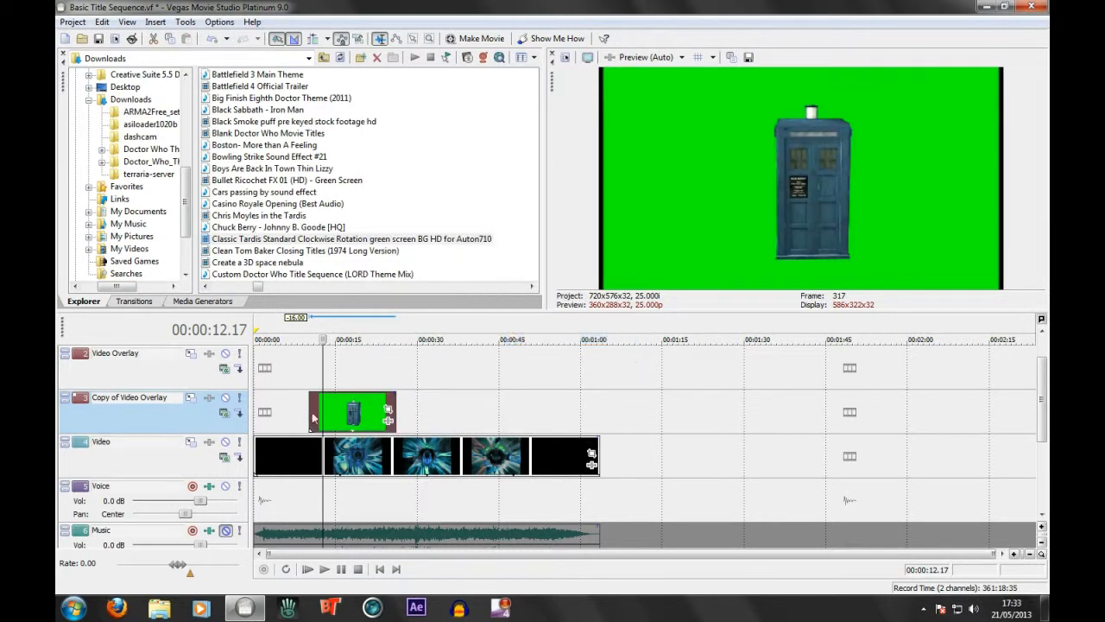
left_click_drag(335, 418, 369, 409)
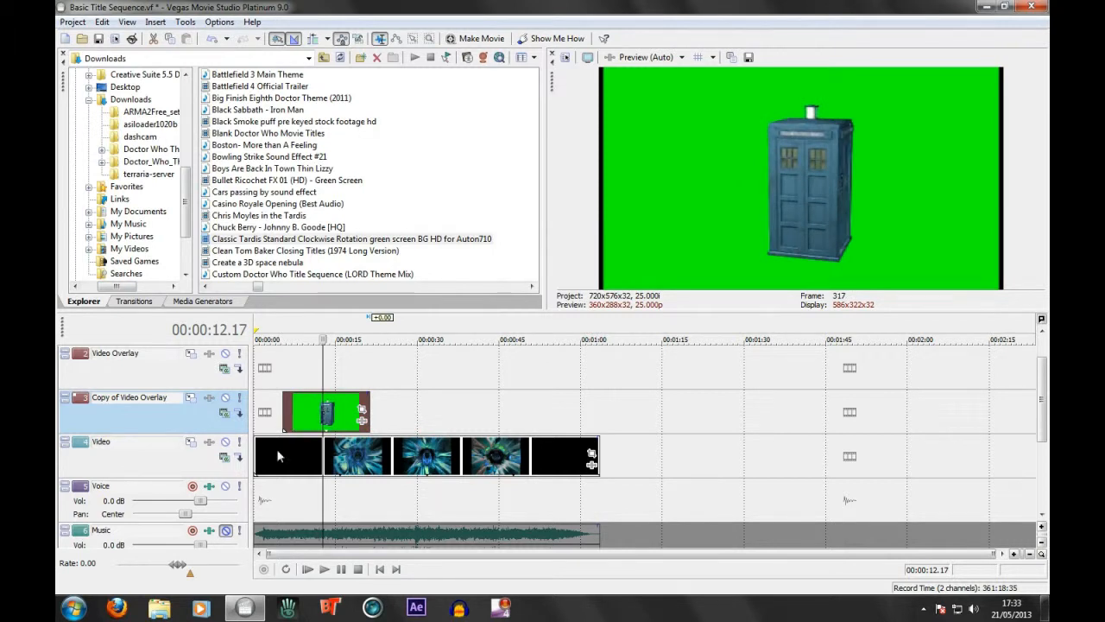
Play a short stretch of the opening vortex footage and music from 00:00:01.16
left_click(380, 569)
left_click(264, 535)
scroll(275, 441, "up", 8)
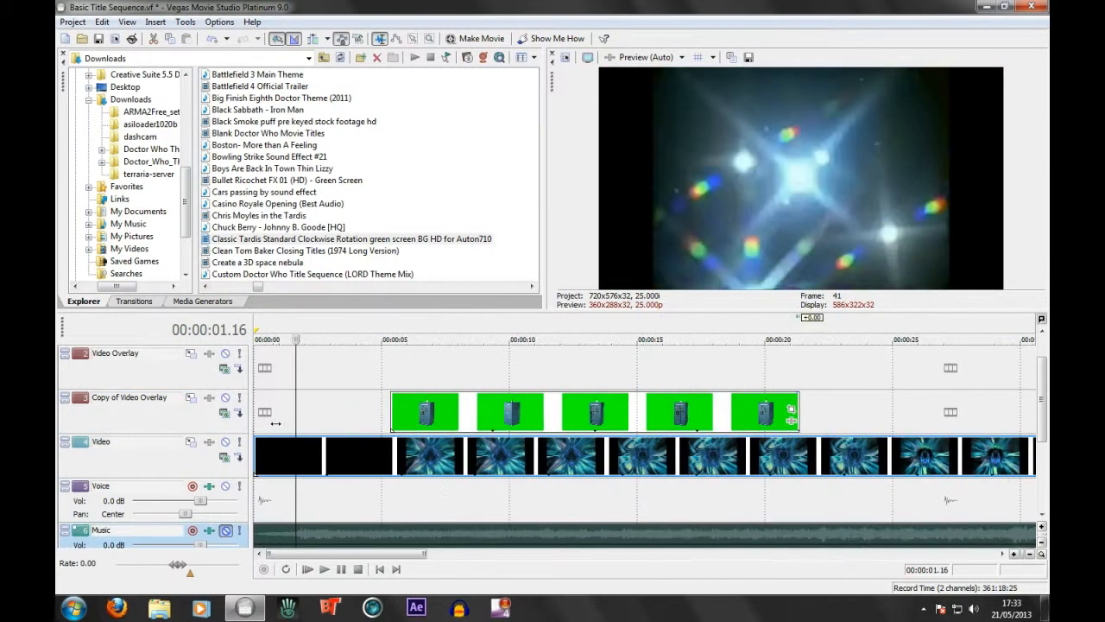
key("space")
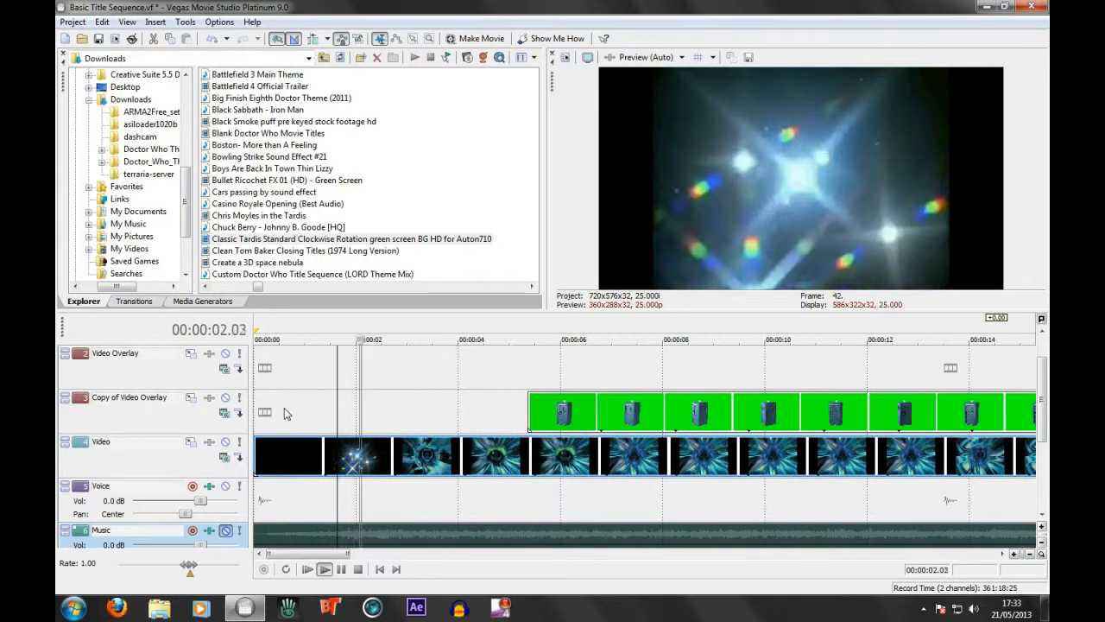
key("space")
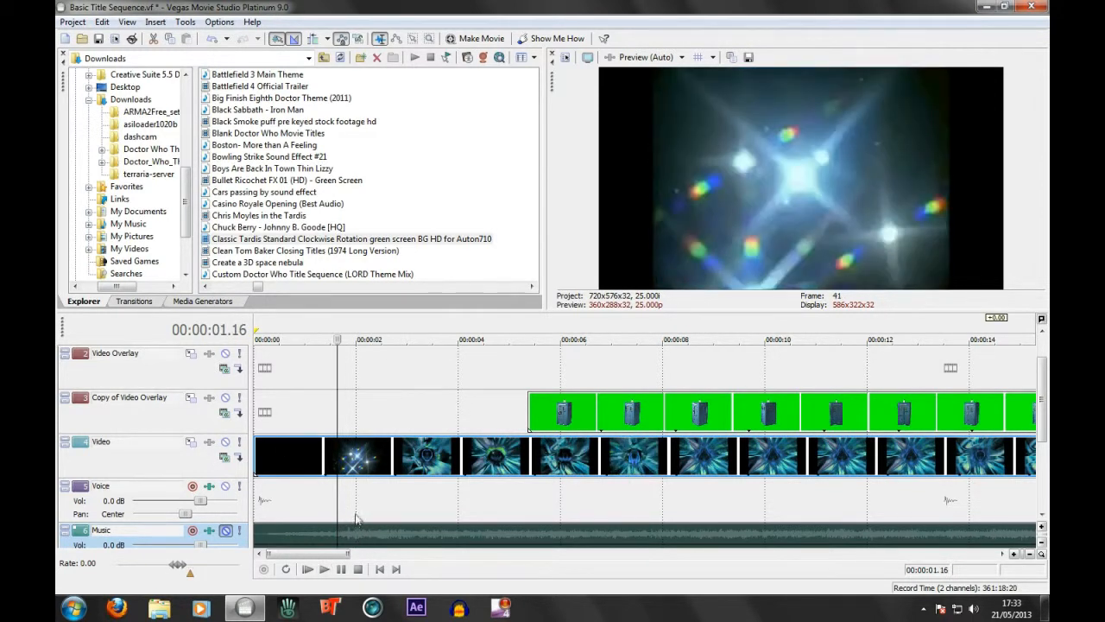
Position the playhead at 00:00:01.21, just after the opening star flash
left_click(356, 519)
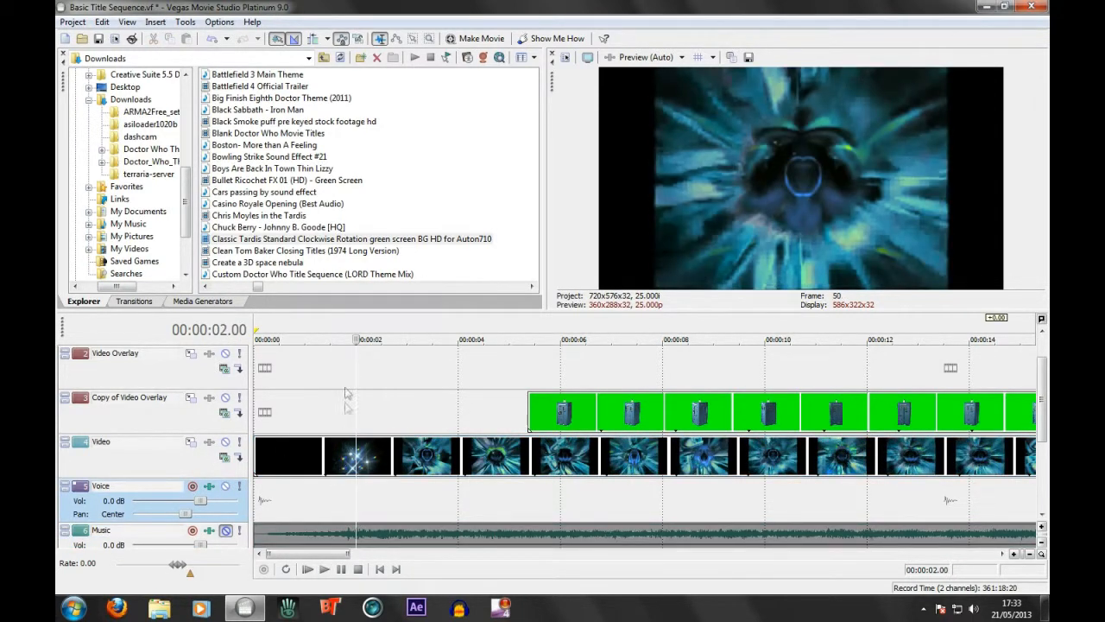
key("Left")
key("Left")
key("Left")
key("Left")
key("Left")
key("Left")
key("Right")
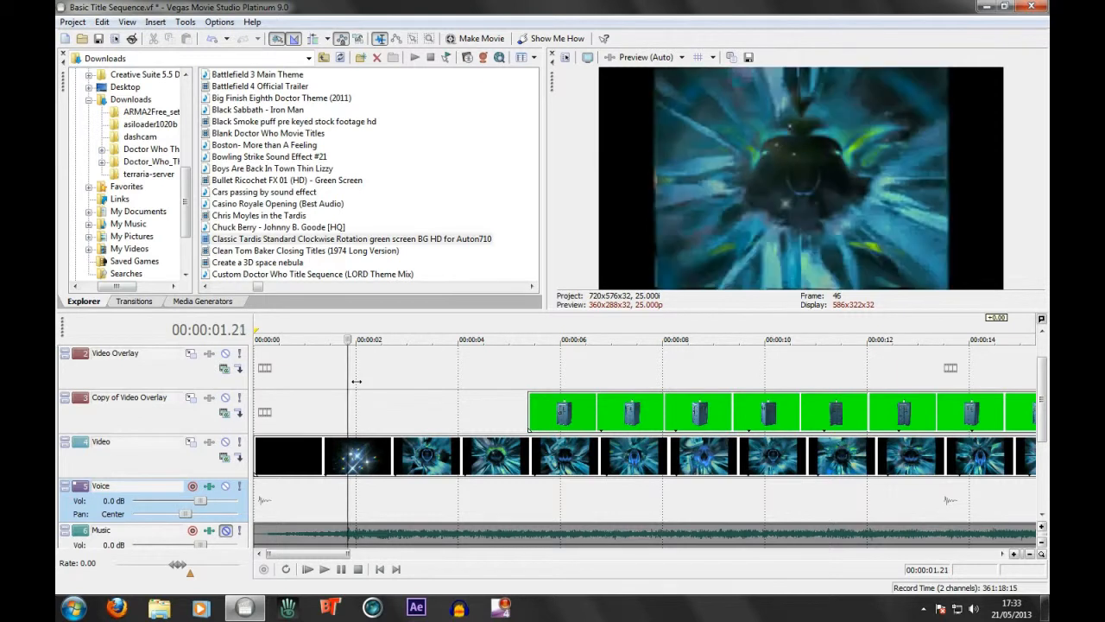
Move the TARDIS clip on the Copy of Video Overlay track so that it starts at 00:00:01.21
key("Left")
key("Right")
left_click_drag(587, 417, 404, 417)
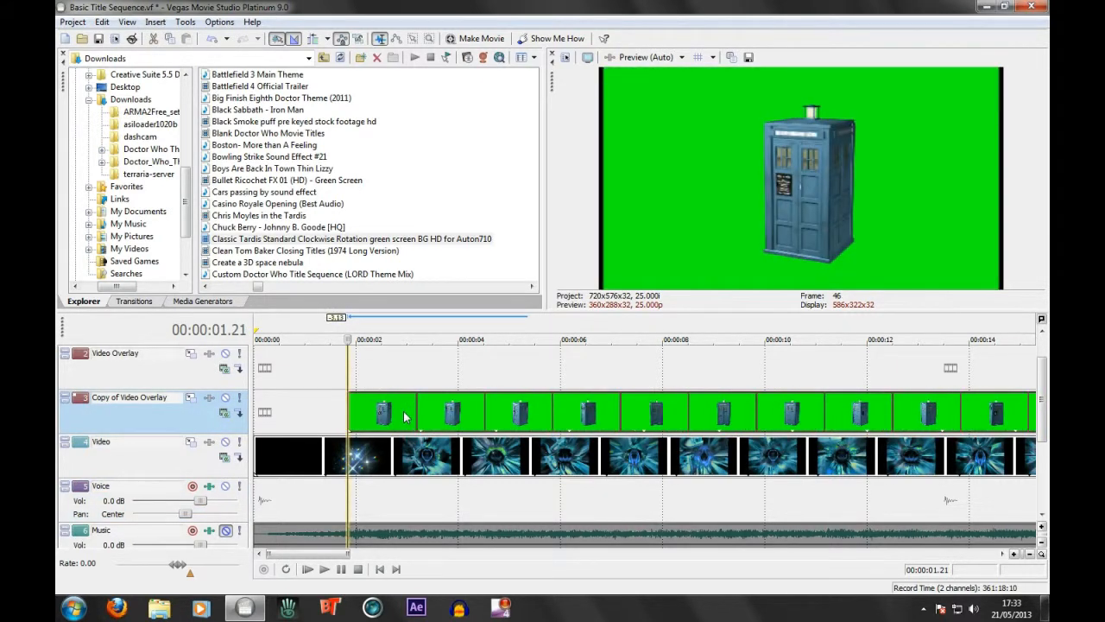
Add the Sony Chroma Keyer effect to the TARDIS clip and sample its green background as the key color
scroll(466, 393, "down", 3)
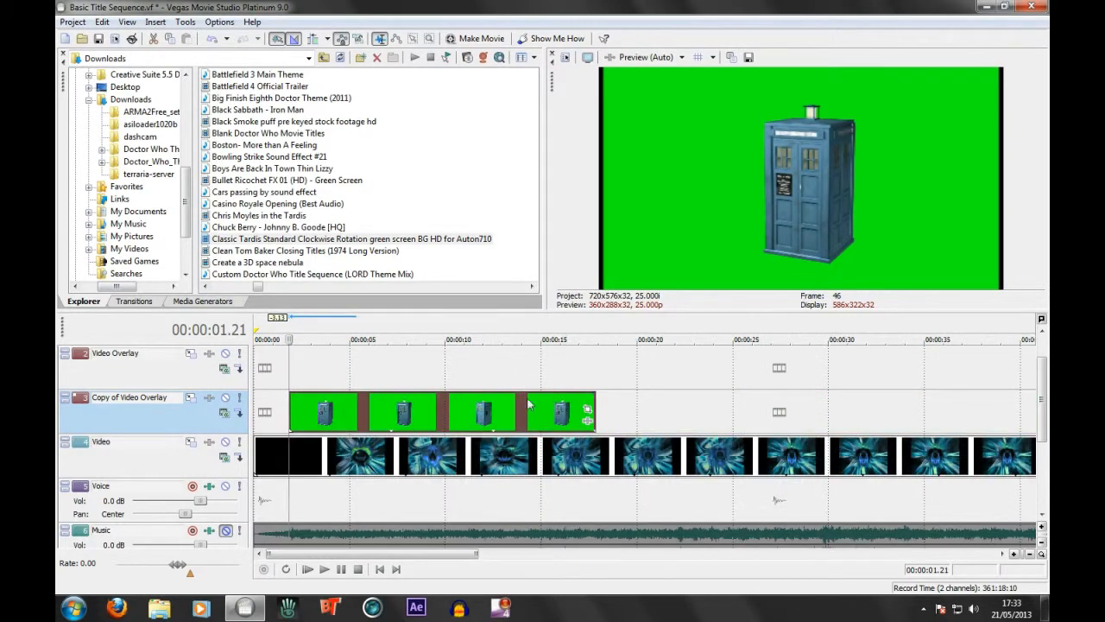
left_click(587, 420)
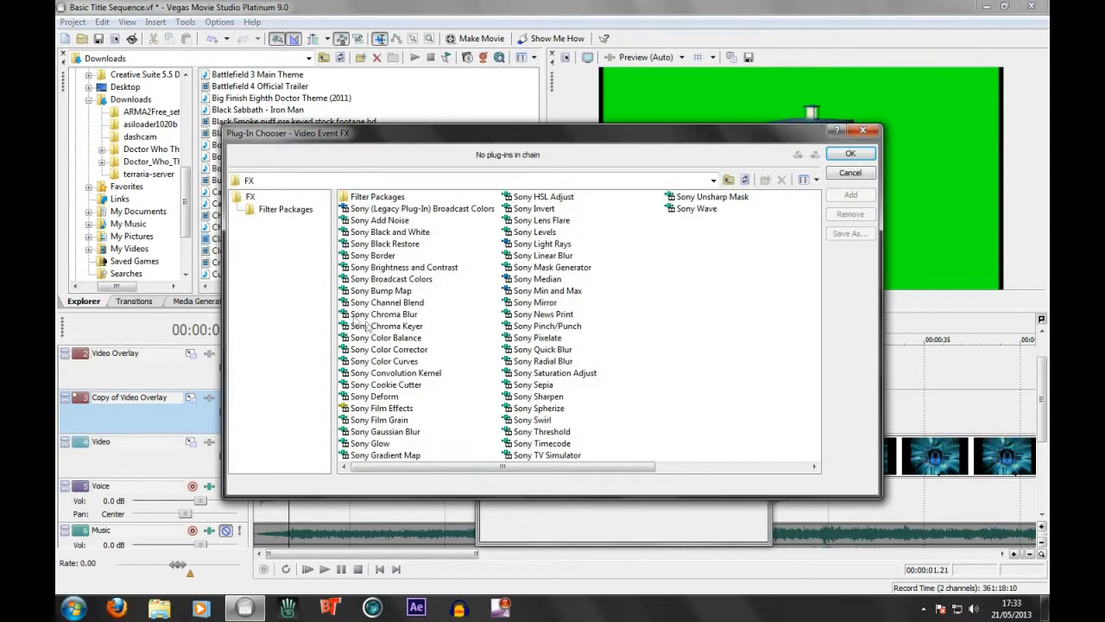
left_click(356, 325)
left_click(850, 196)
left_click(848, 156)
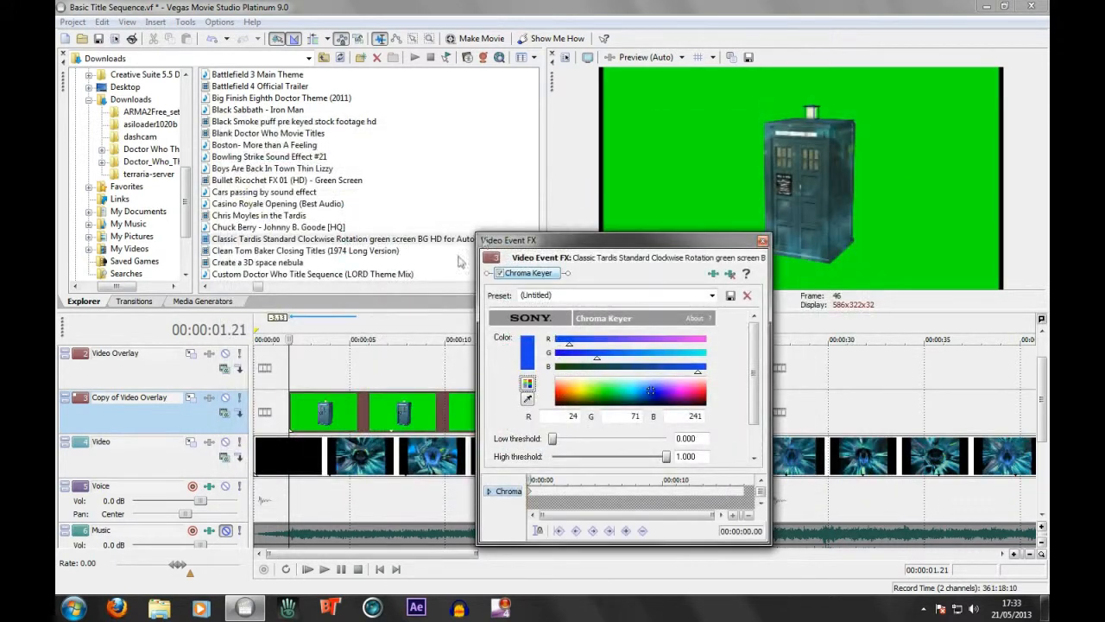
left_click(528, 398)
left_click(722, 194)
Refine the chroma key using the mask-only view: low threshold 0.278, high threshold 0.721, blur amount 0.060, and restore the normal view
left_click_drag(754, 349, 754, 377)
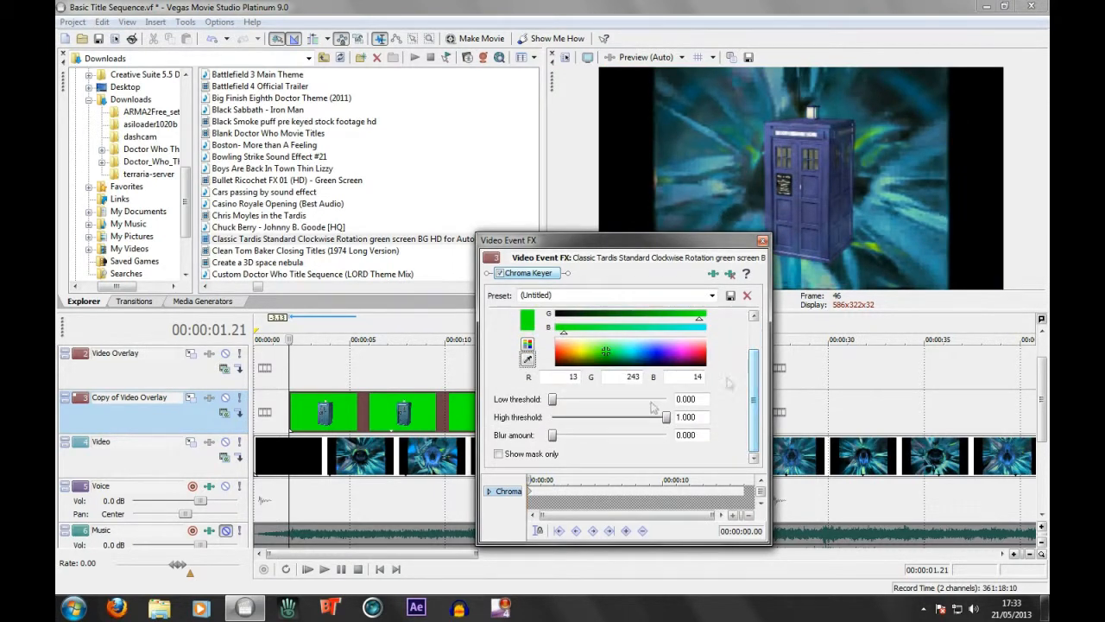
left_click(500, 455)
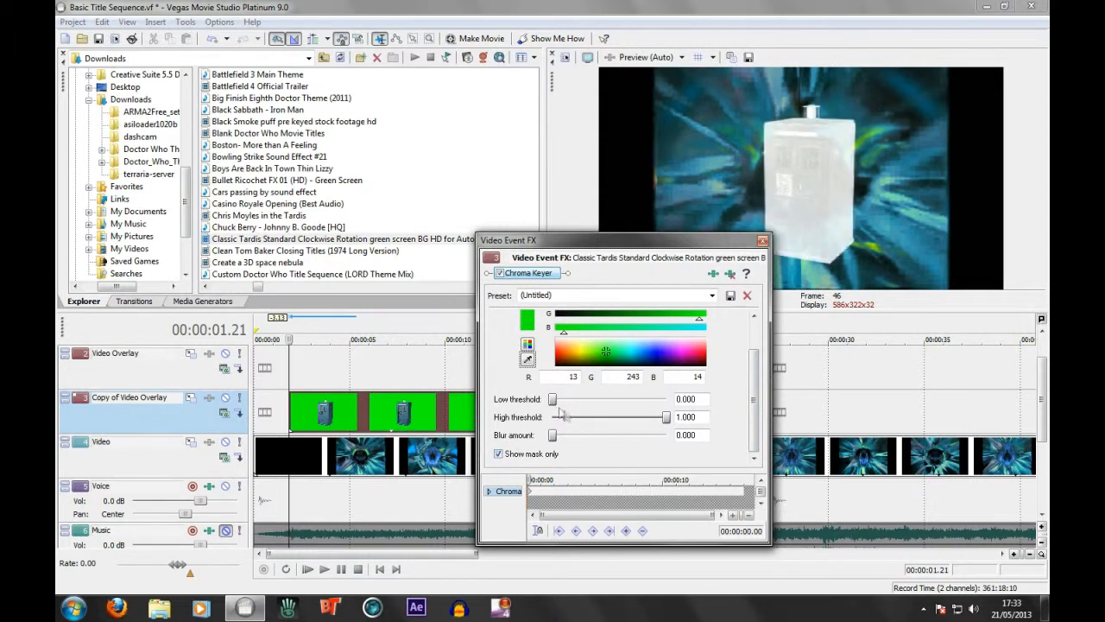
left_click_drag(553, 400, 583, 410)
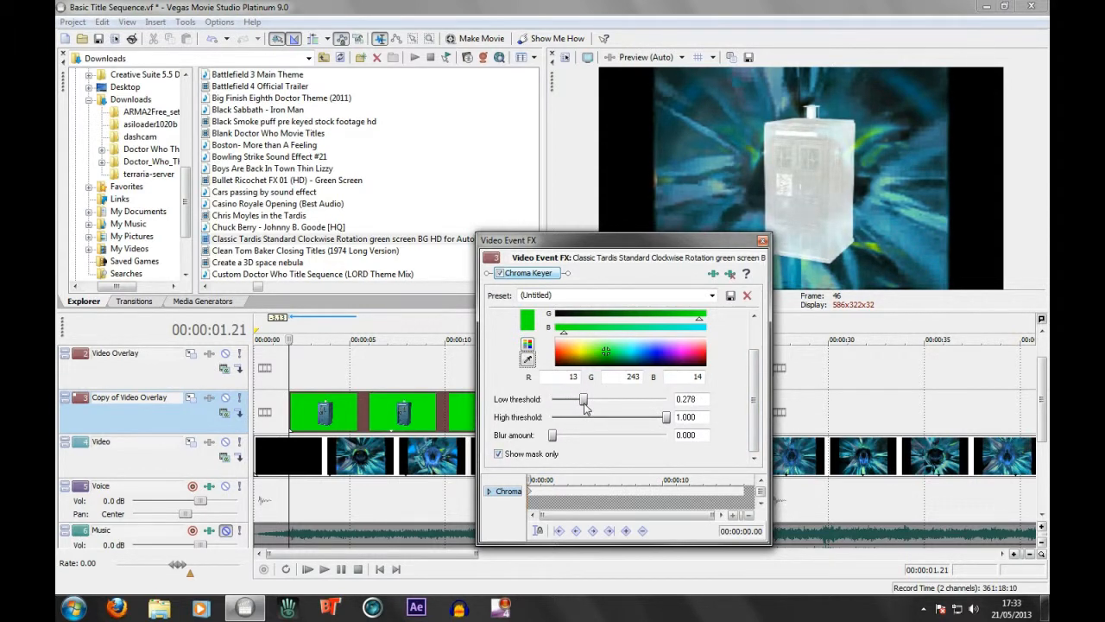
left_click_drag(671, 423, 639, 423)
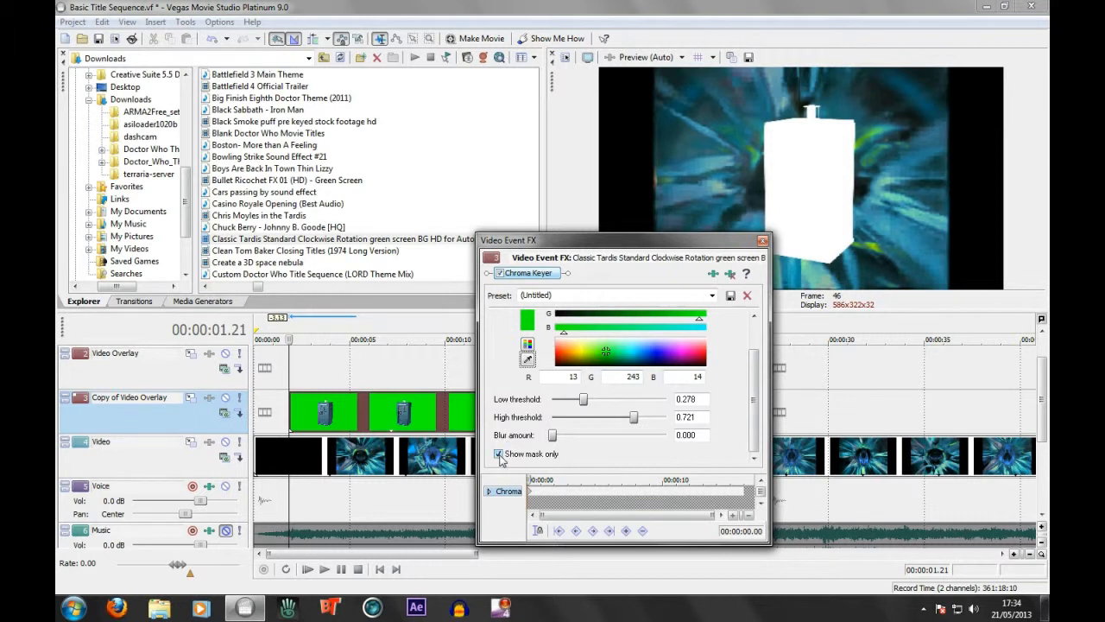
left_click_drag(553, 438, 557, 439)
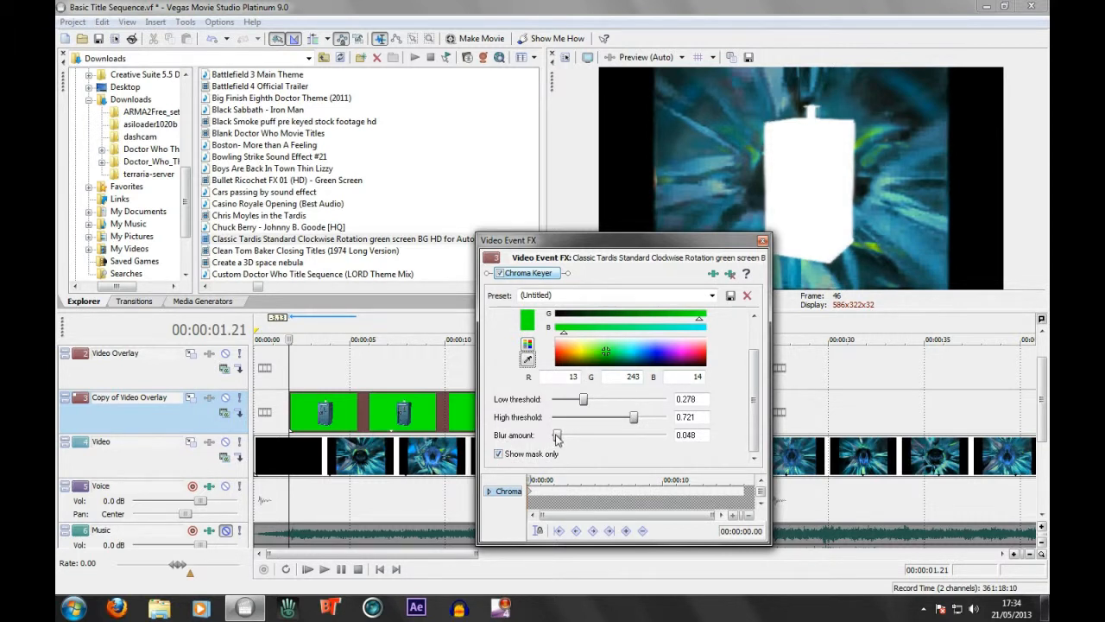
left_click(498, 454)
left_click(762, 241)
Add the Sony Color Corrector and Sony Color Curves effects to the TARDIS clip after the Chroma Keyer
left_click(584, 423)
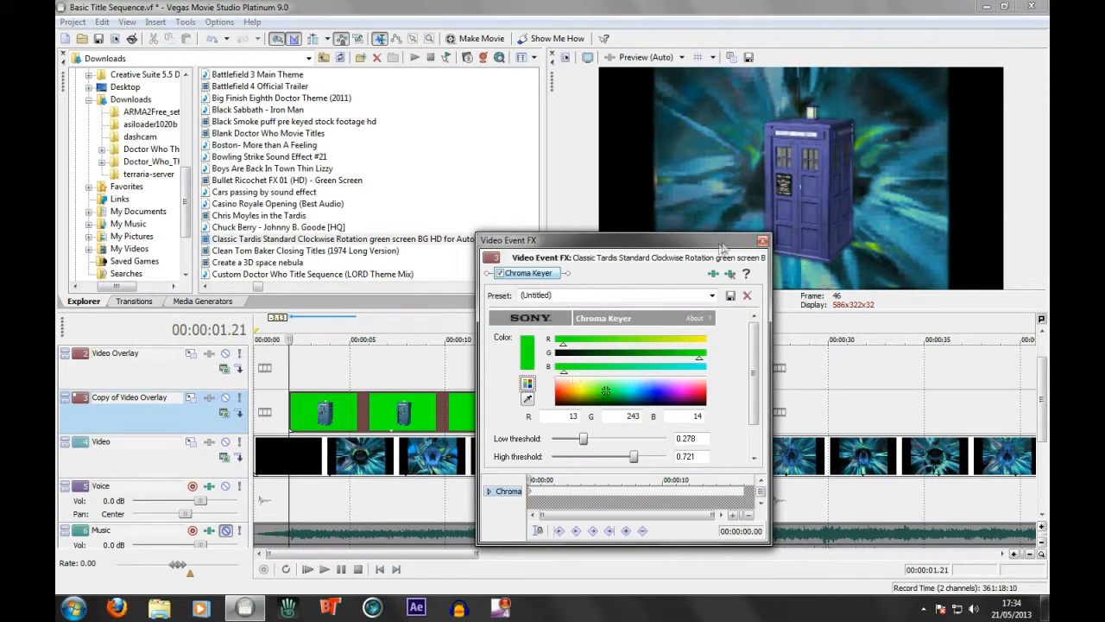
left_click(713, 273)
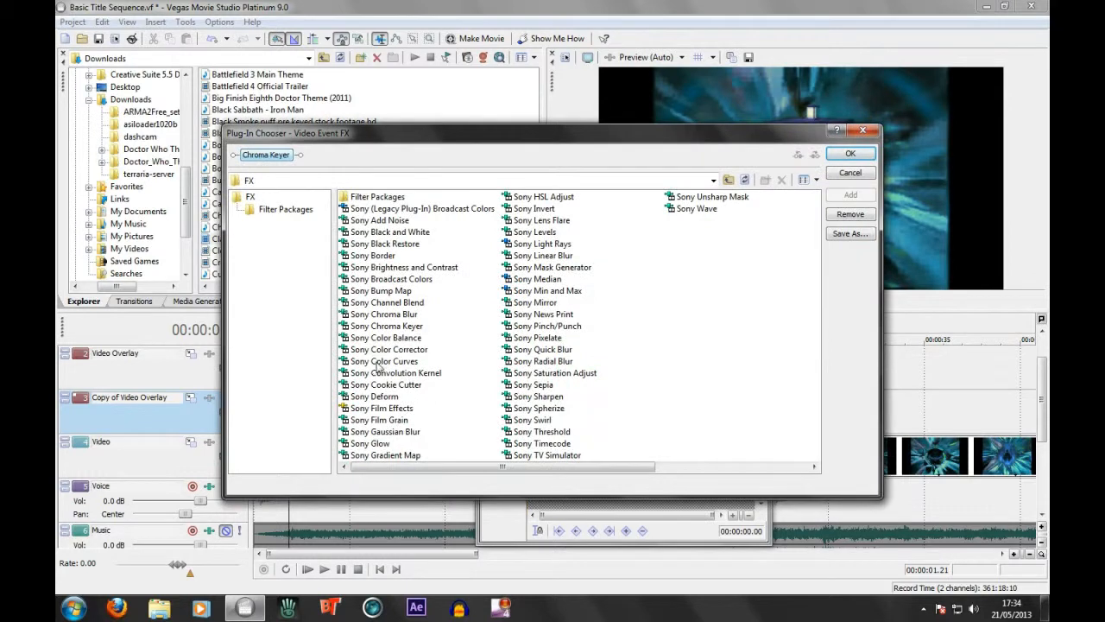
double_click(387, 349)
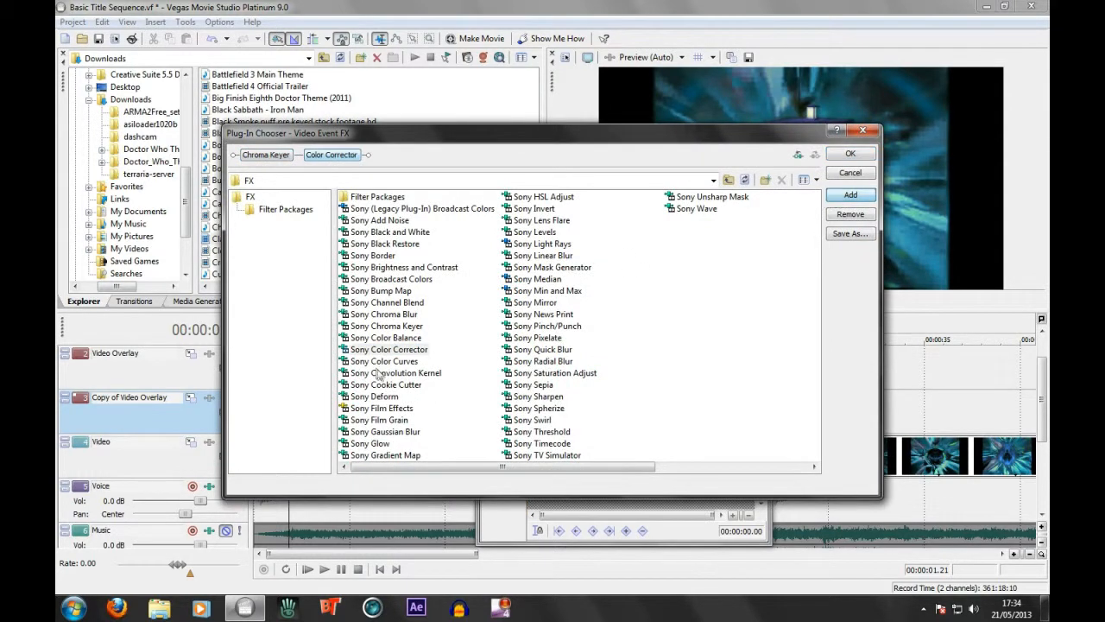
left_click(380, 363)
left_click(847, 197)
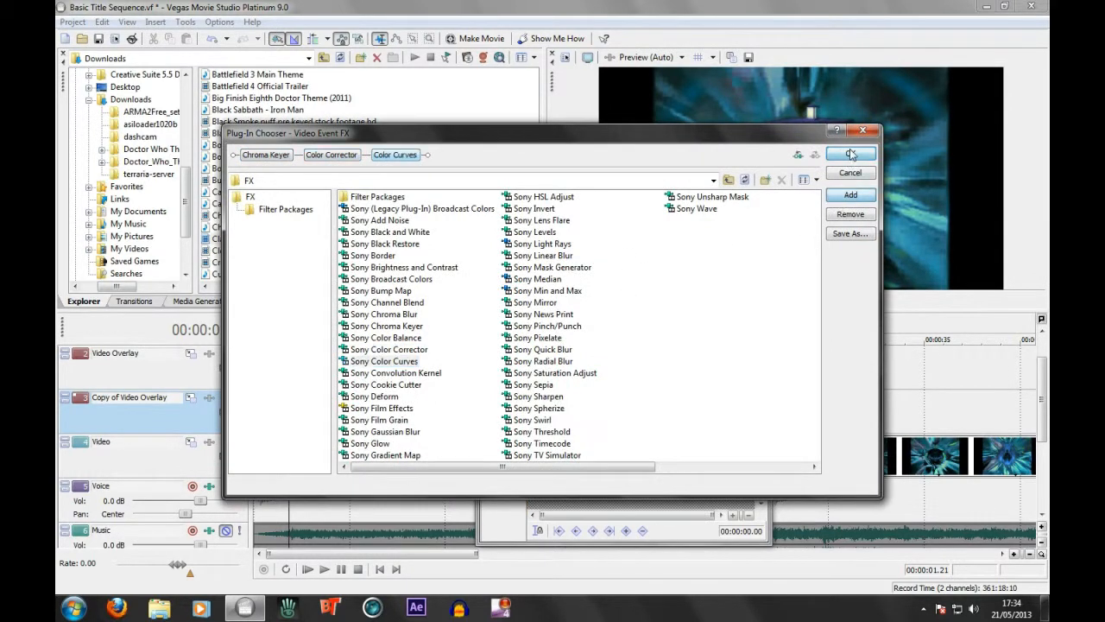
left_click(850, 154)
Shift the Color Corrector's low, mid and high wheels toward blue and cyan to turn the purple TARDIS blue
left_click(553, 273)
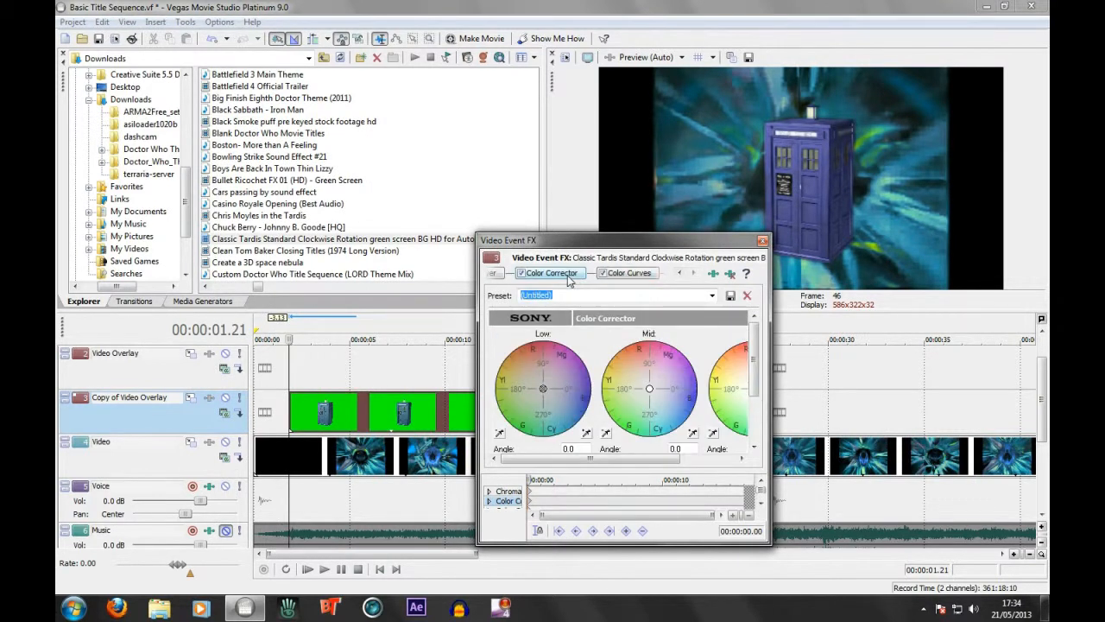
left_click_drag(570, 459, 601, 468)
left_click_drag(607, 389, 619, 404)
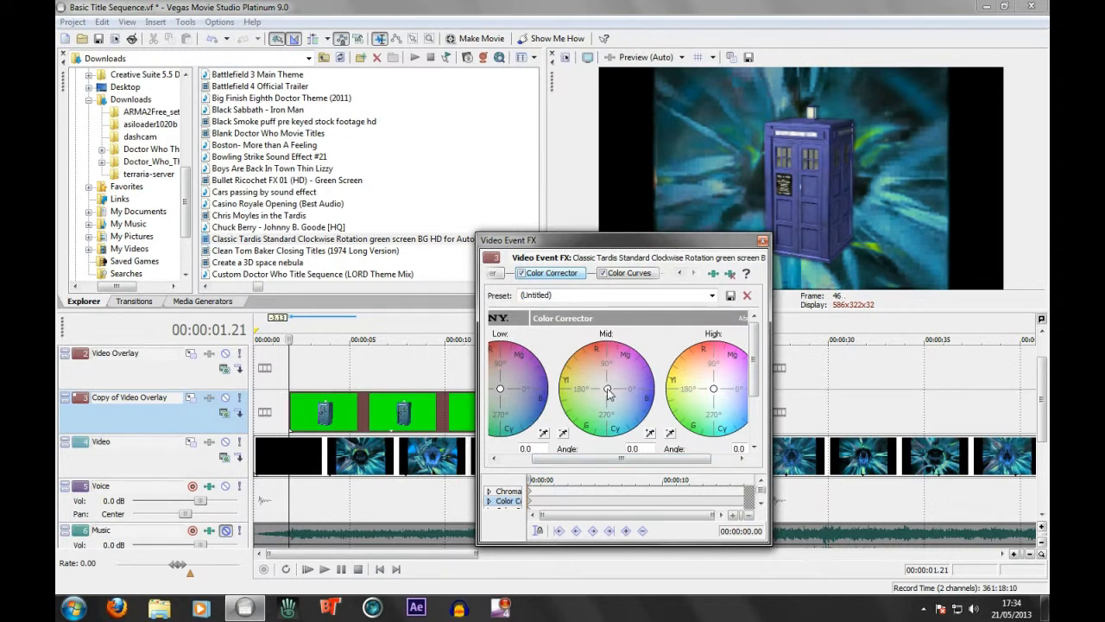
mouse_move(715, 390)
left_mouse_down()
mouse_move(737, 423)
mouse_move(728, 404)
left_mouse_up()
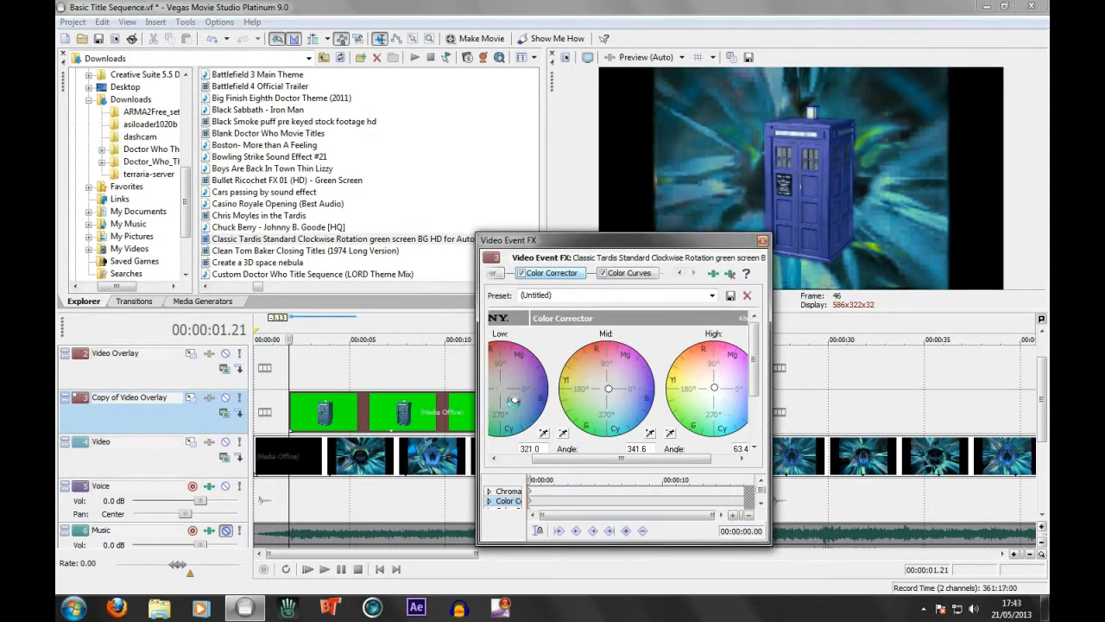
left_click_drag(516, 412, 518, 415)
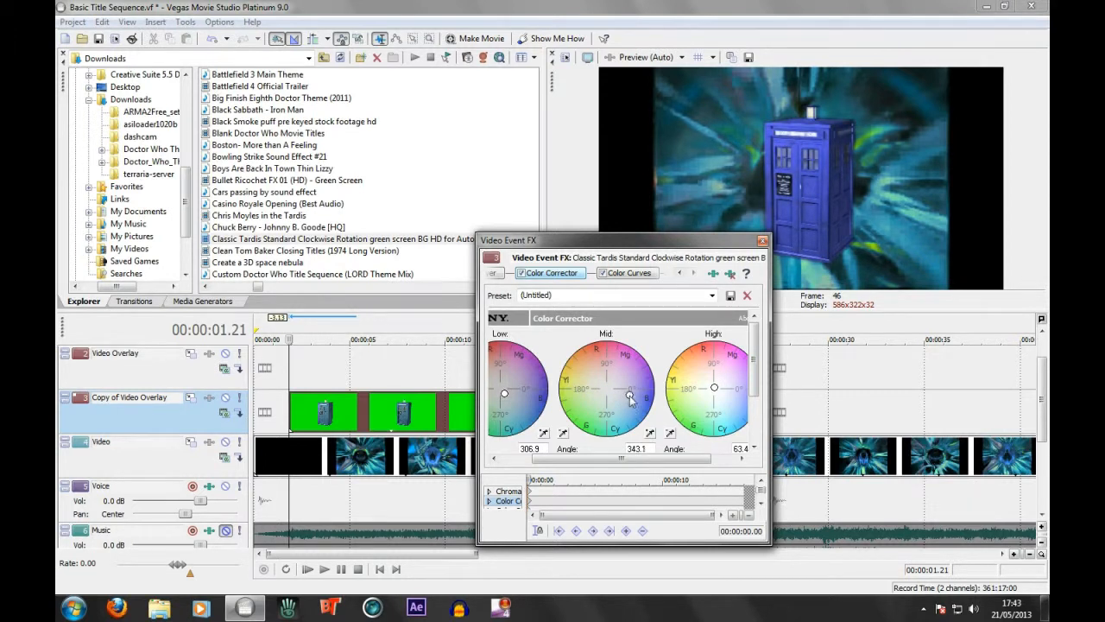
left_click_drag(714, 390, 709, 403)
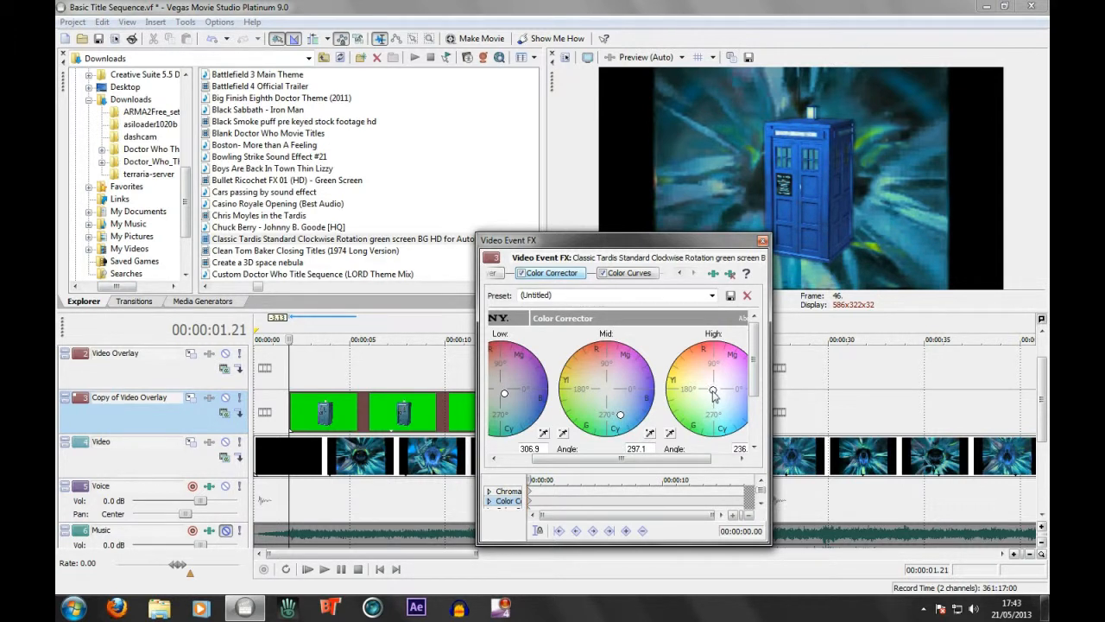
left_click_drag(622, 417, 614, 417)
Shape the TARDIS clip's RGB color curve into an S, lowering the shadow handle and raising the highlight handle, and close the effects window
left_click(630, 274)
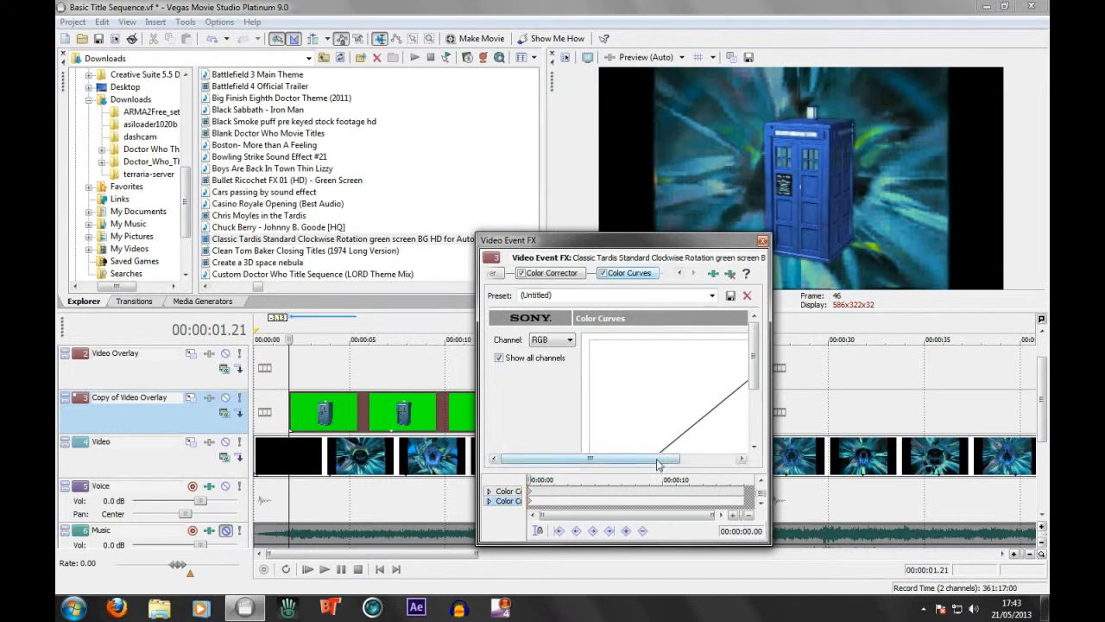
left_click_drag(659, 459, 693, 461)
left_click_drag(753, 368, 758, 399)
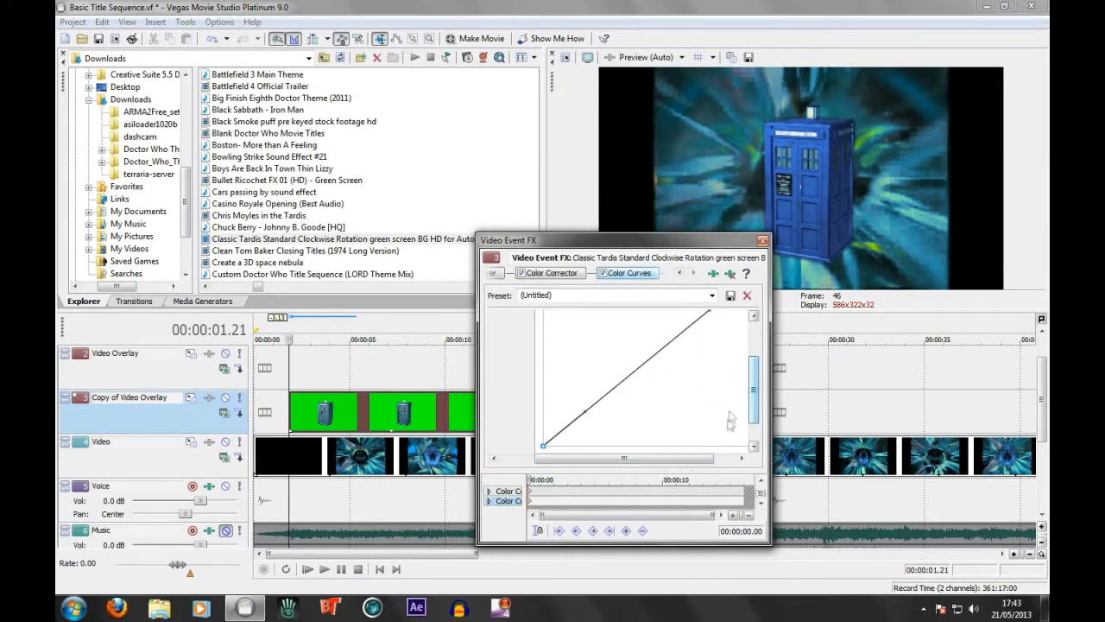
left_click_drag(767, 542, 853, 585)
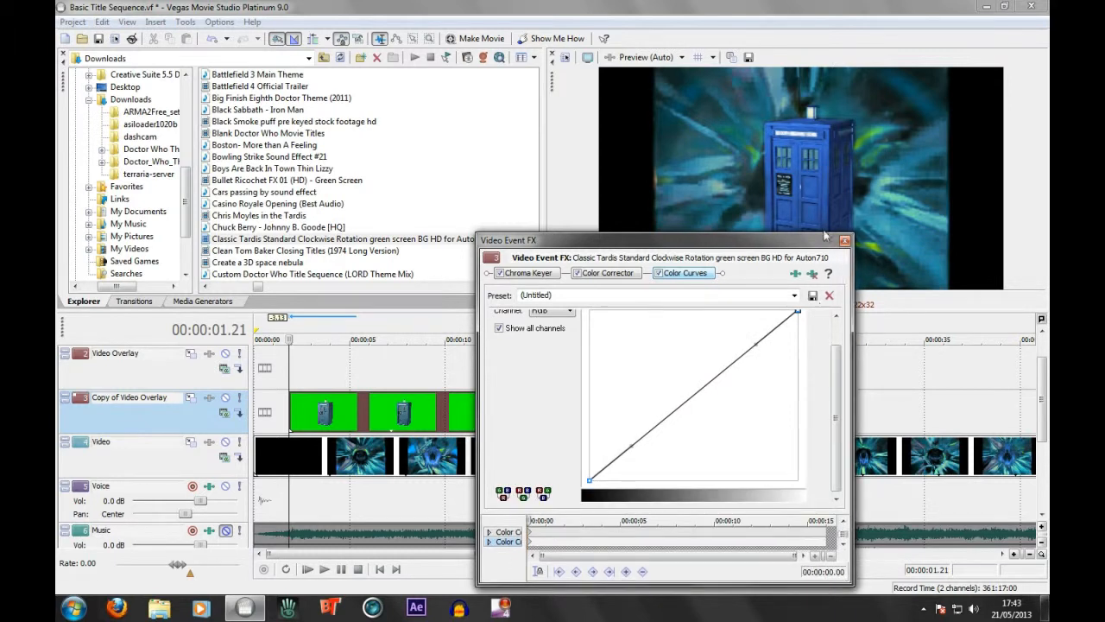
left_click_drag(823, 243, 820, 178)
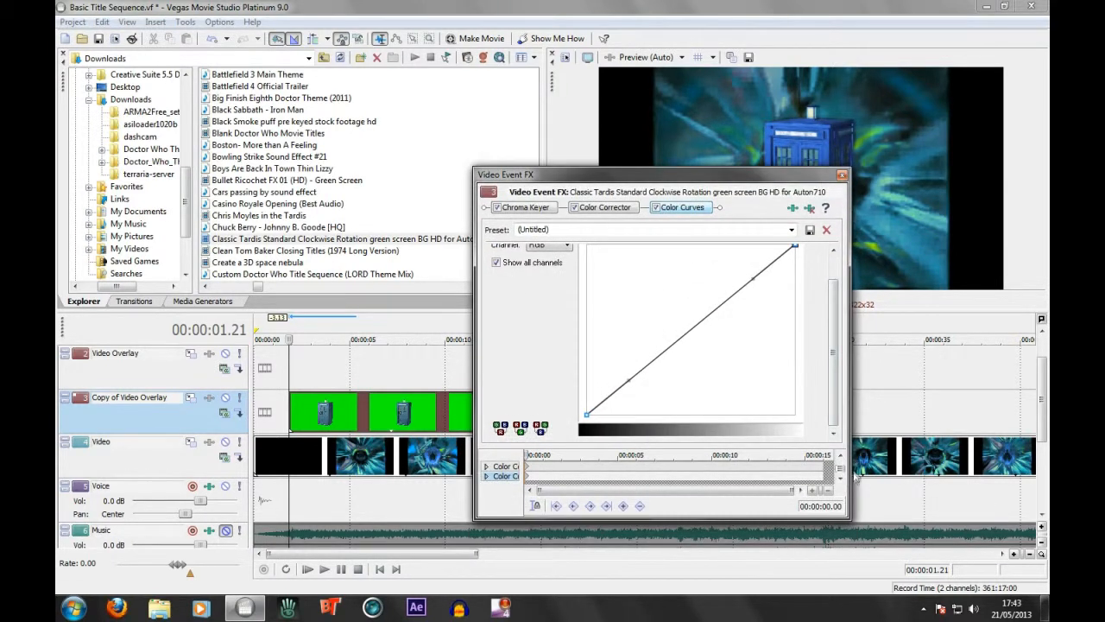
left_click_drag(849, 469, 870, 469)
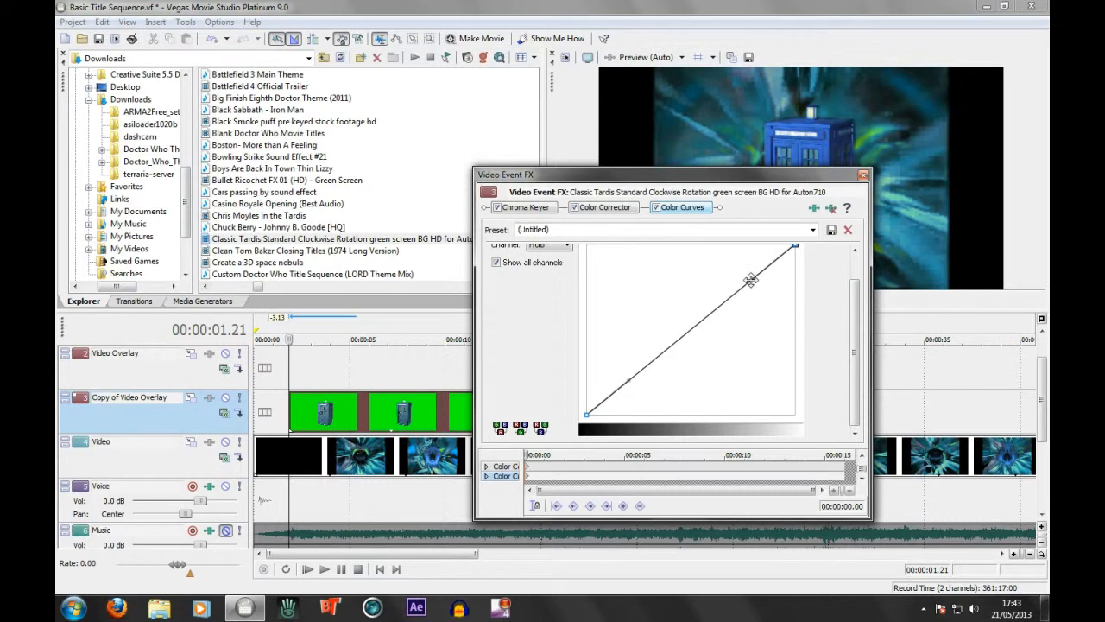
mouse_move(751, 280)
left_mouse_down()
mouse_move(731, 247)
mouse_move(716, 246)
mouse_move(760, 273)
left_mouse_up()
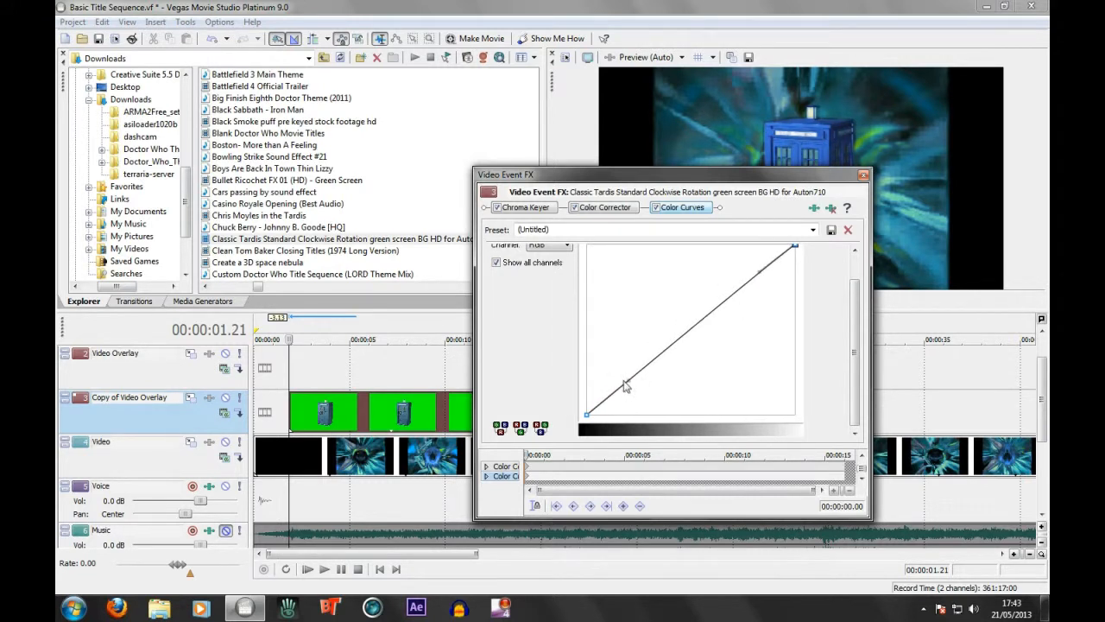
left_click_drag(627, 381, 647, 399)
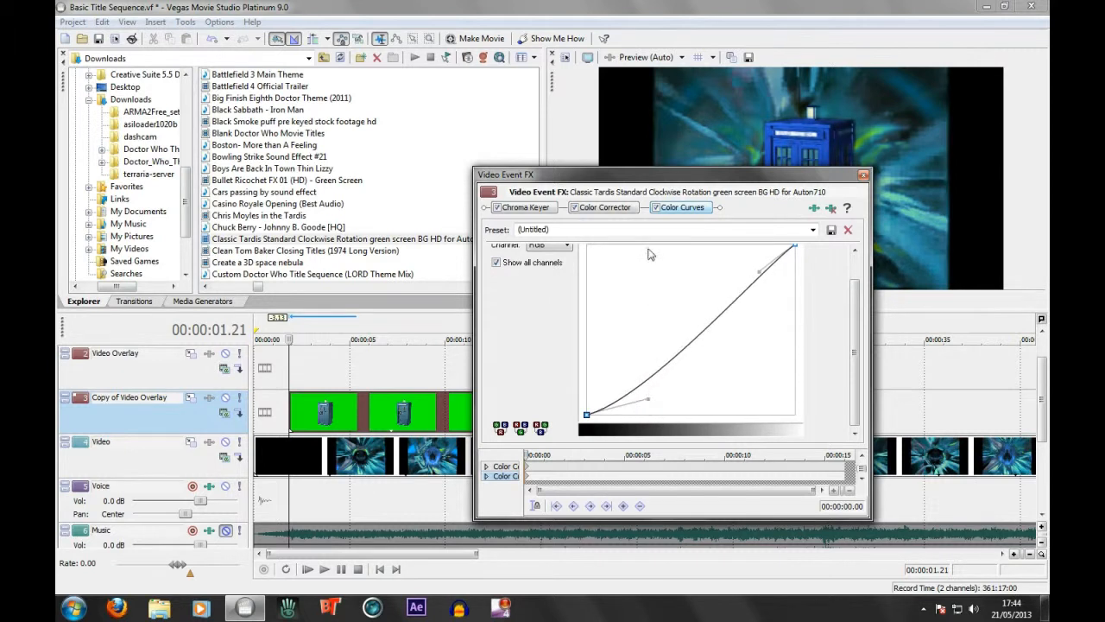
left_click_drag(643, 180, 385, 208)
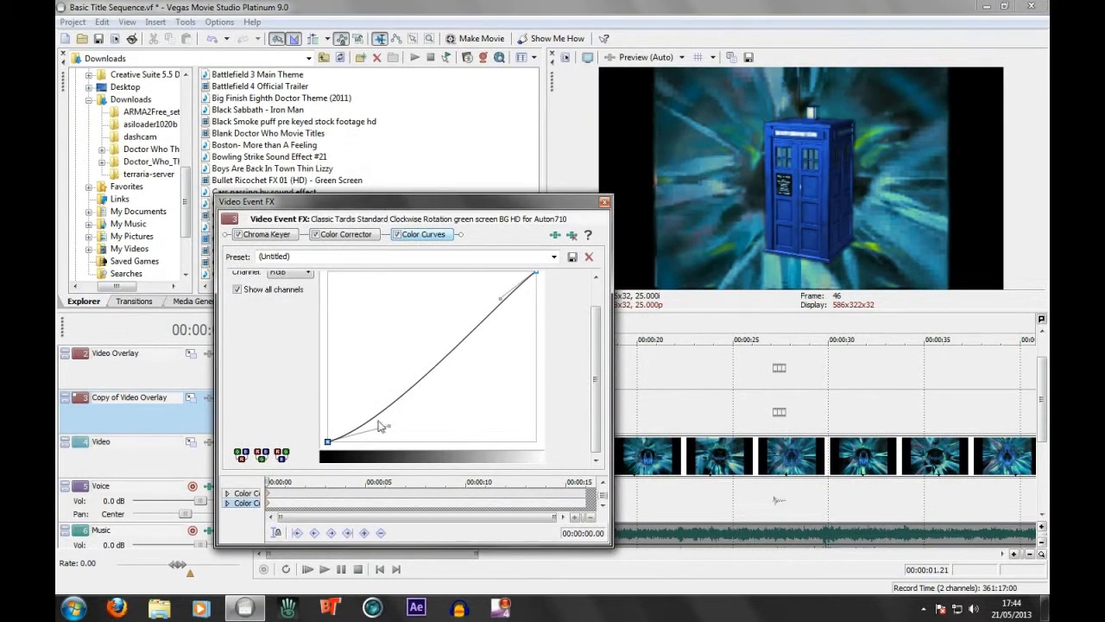
mouse_move(390, 428)
left_mouse_down()
mouse_move(397, 446)
mouse_move(405, 440)
left_mouse_up()
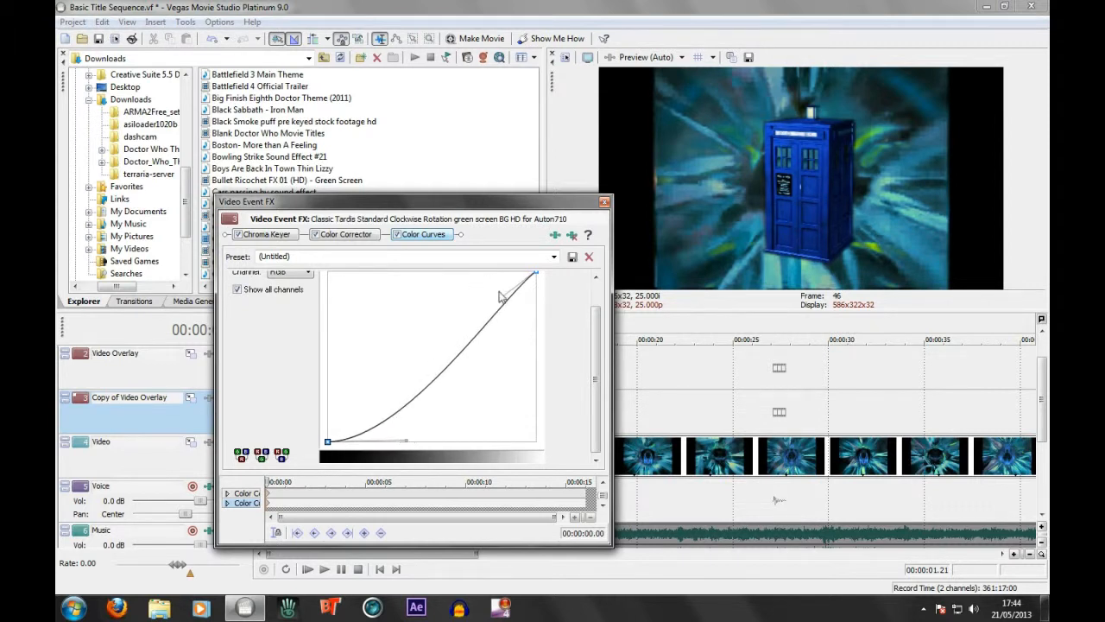
left_click_drag(495, 297, 497, 273)
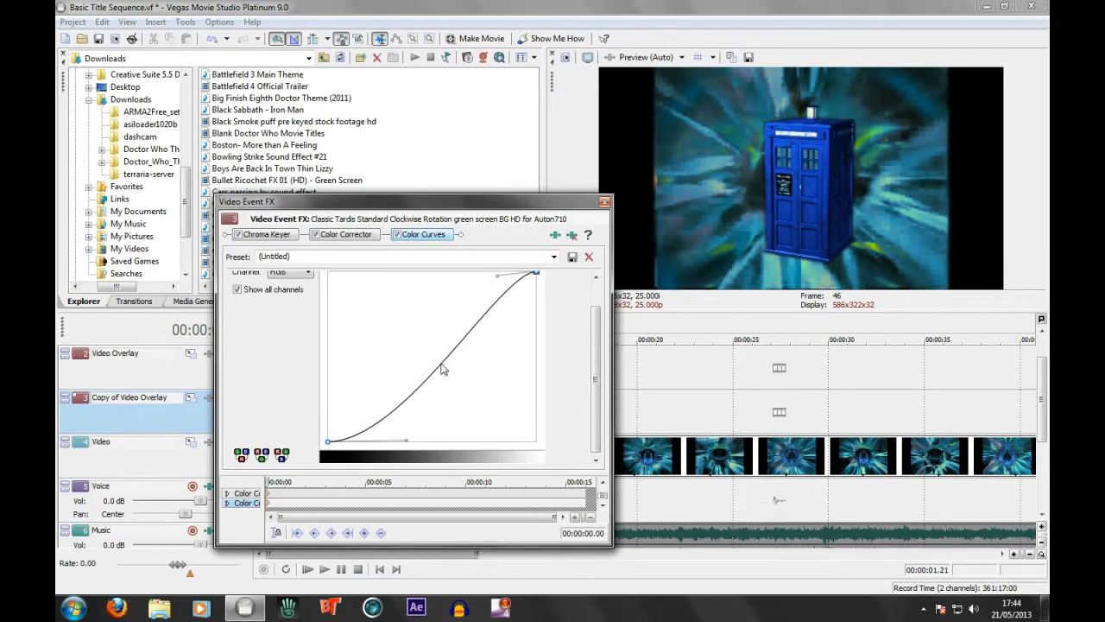
left_click(605, 202)
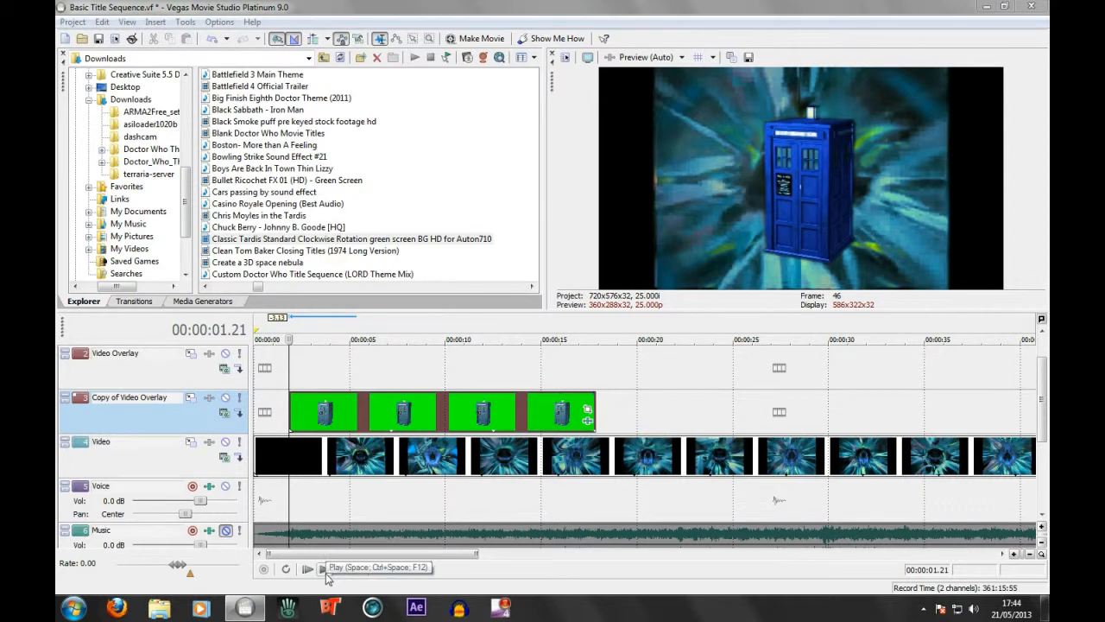
Play a few seconds of the keyed TARDIS over the vortex from 00:00:01.21
left_click(326, 572)
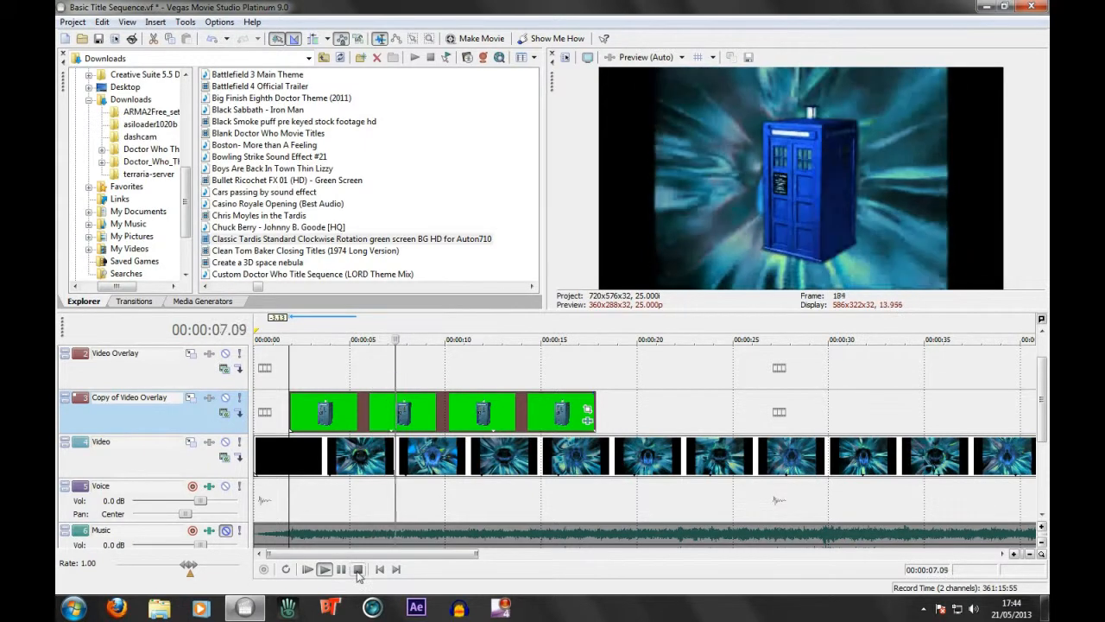
key("space")
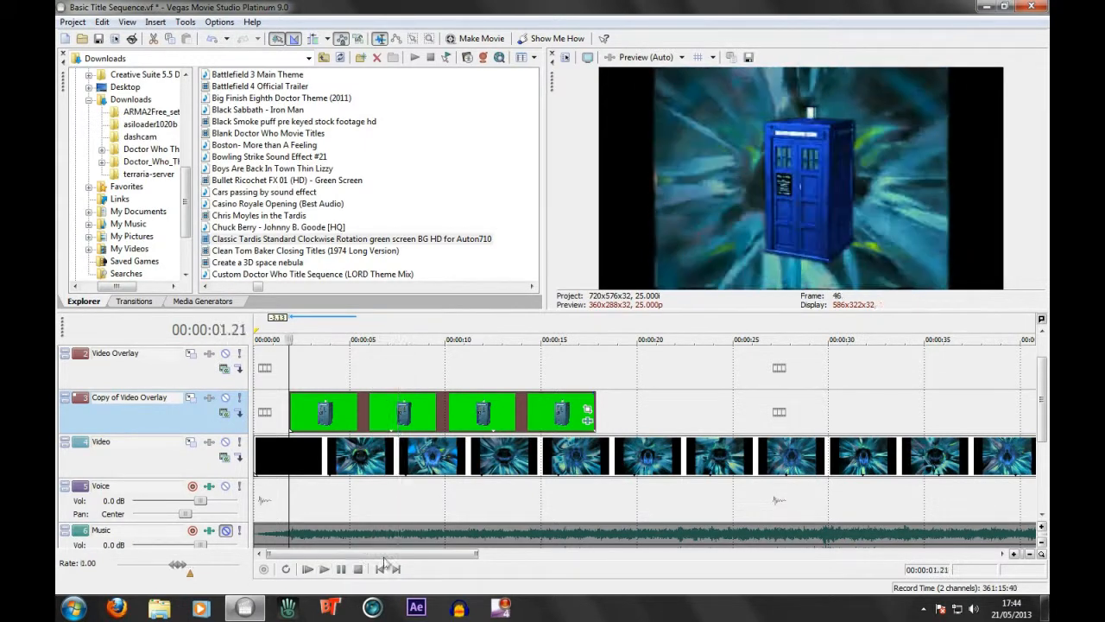
Open the TARDIS clip's Pan/Crop and add a 00:00:03.00 keyframe with width 4,320, center 480, 675 and angle -15
left_click(586, 409)
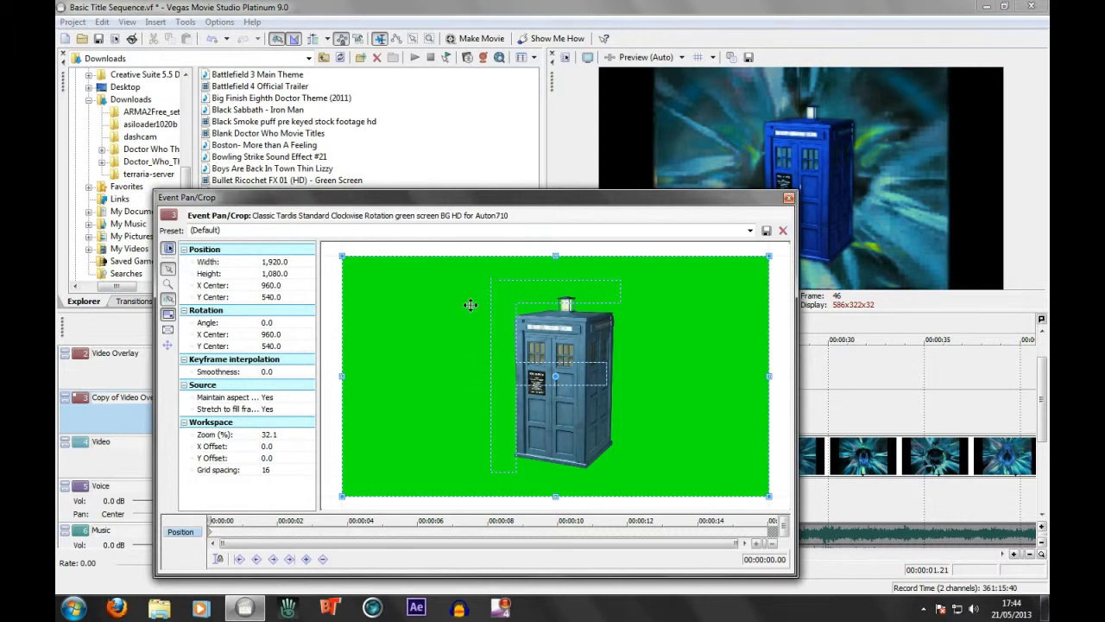
scroll(469, 345, "down", 5)
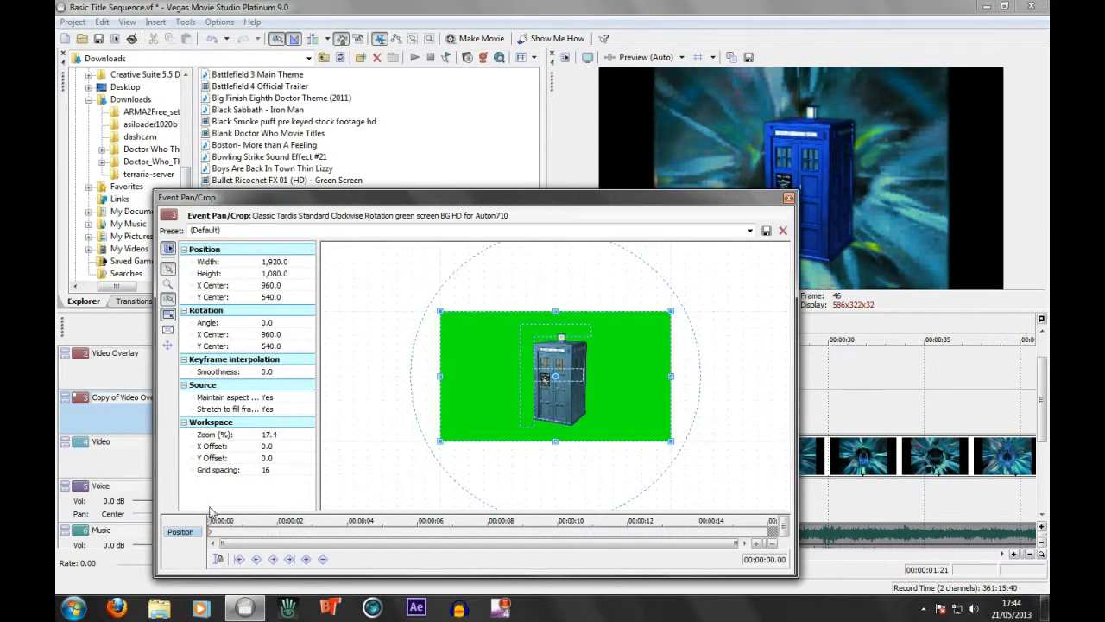
left_click_drag(210, 521, 312, 520)
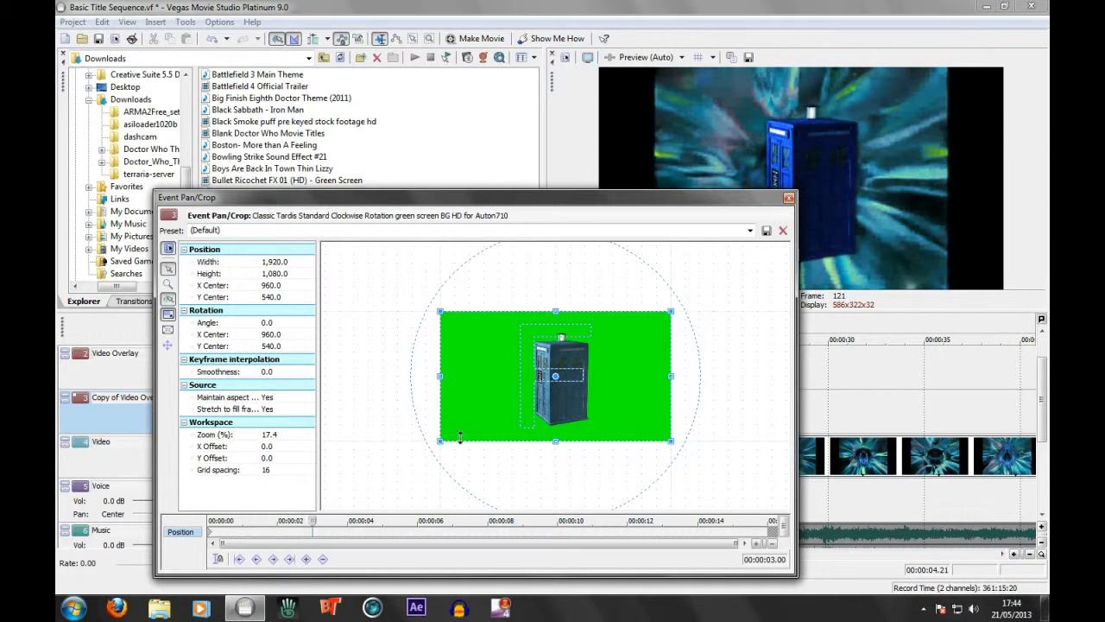
scroll(484, 406, "down", 3)
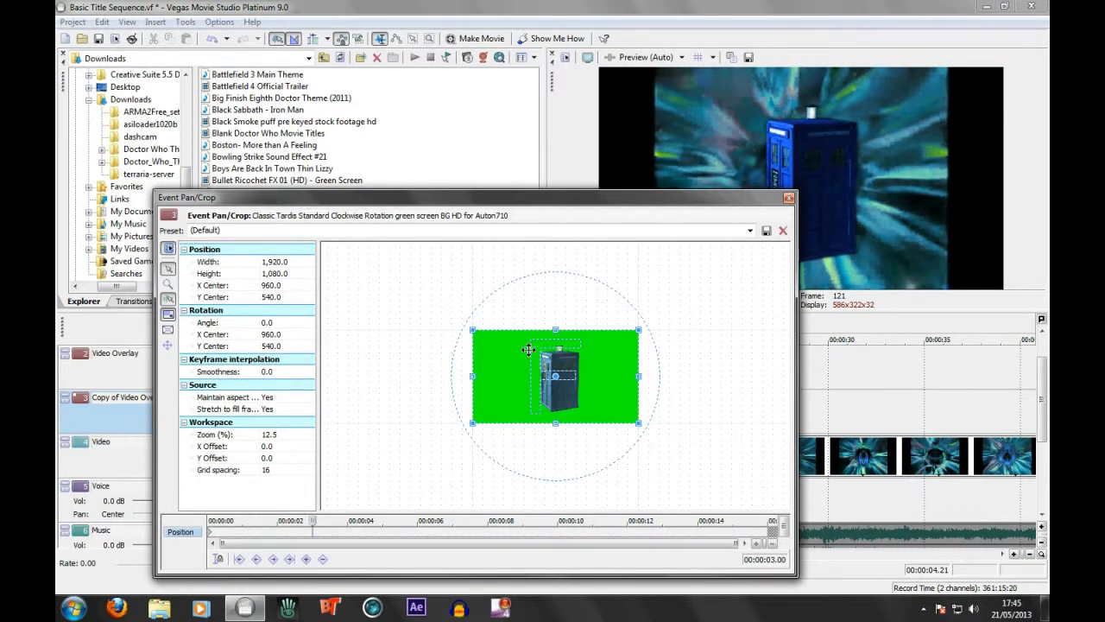
left_click_drag(470, 329, 347, 259)
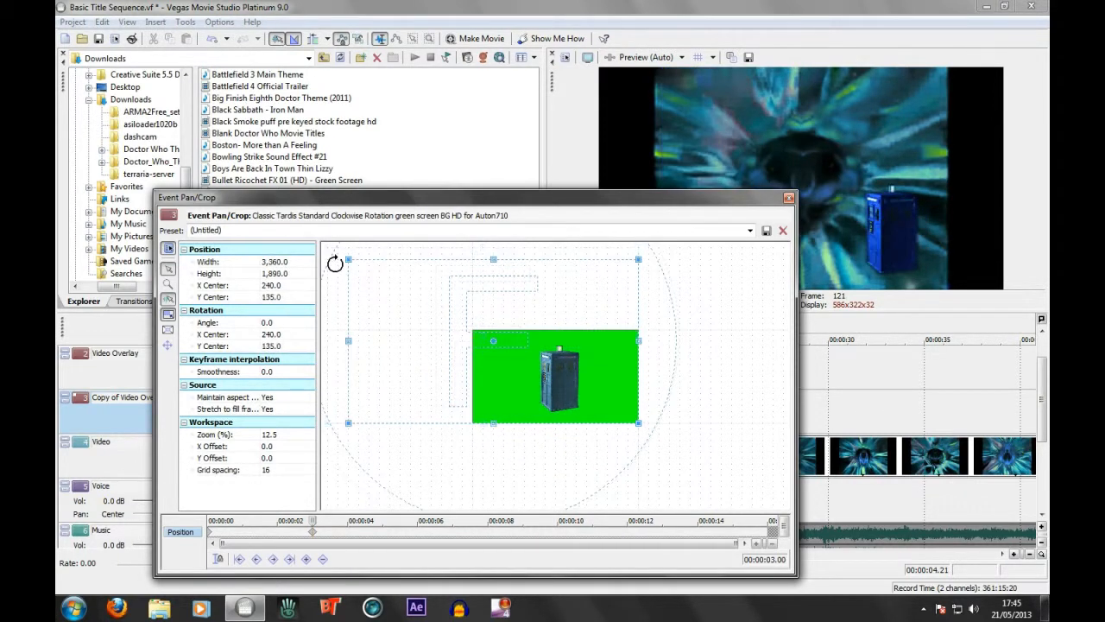
left_click_drag(520, 483, 558, 488)
left_click_drag(451, 457, 536, 417)
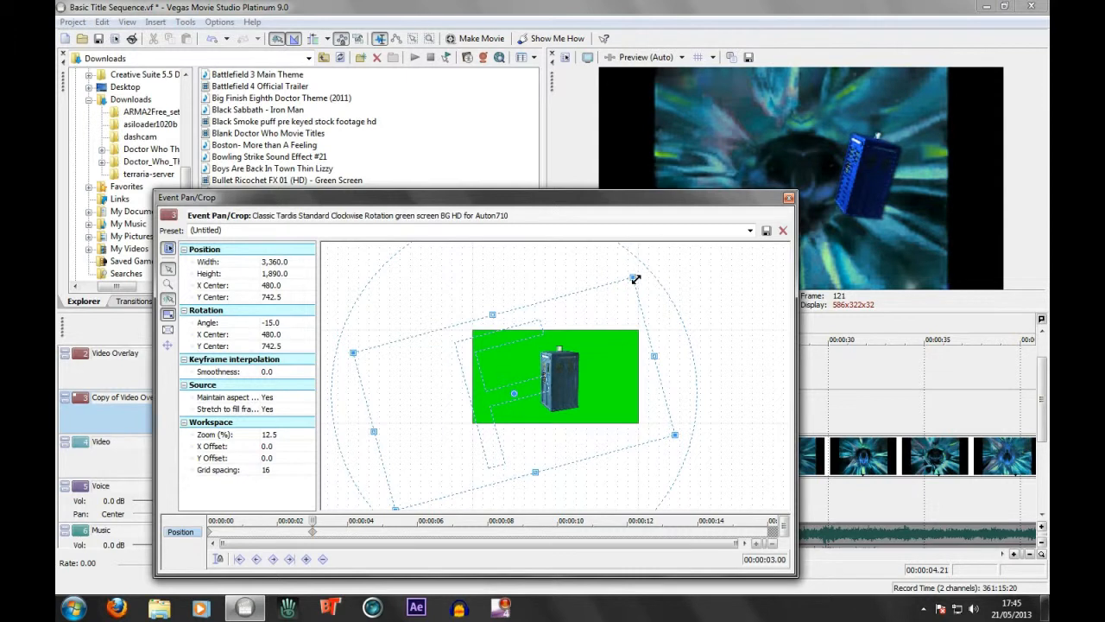
left_click_drag(632, 278, 636, 239)
left_click_drag(534, 429, 577, 406)
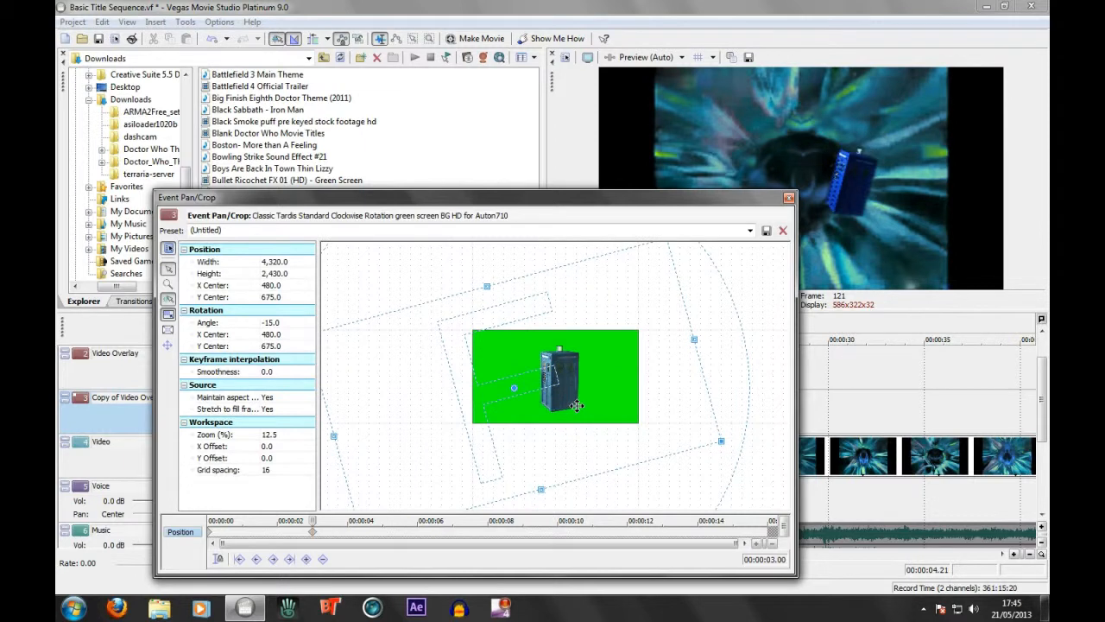
Set the clip's starting Pan/Crop keyframe to width 8,400, center 1,080, 337.5 and angle 30, making the TARDIS start small
left_click(209, 537)
left_click_drag(467, 329, 164, 110)
left_click_drag(496, 475, 432, 474)
left_click_drag(675, 294, 1016, 203)
left_click_drag(587, 309, 604, 386)
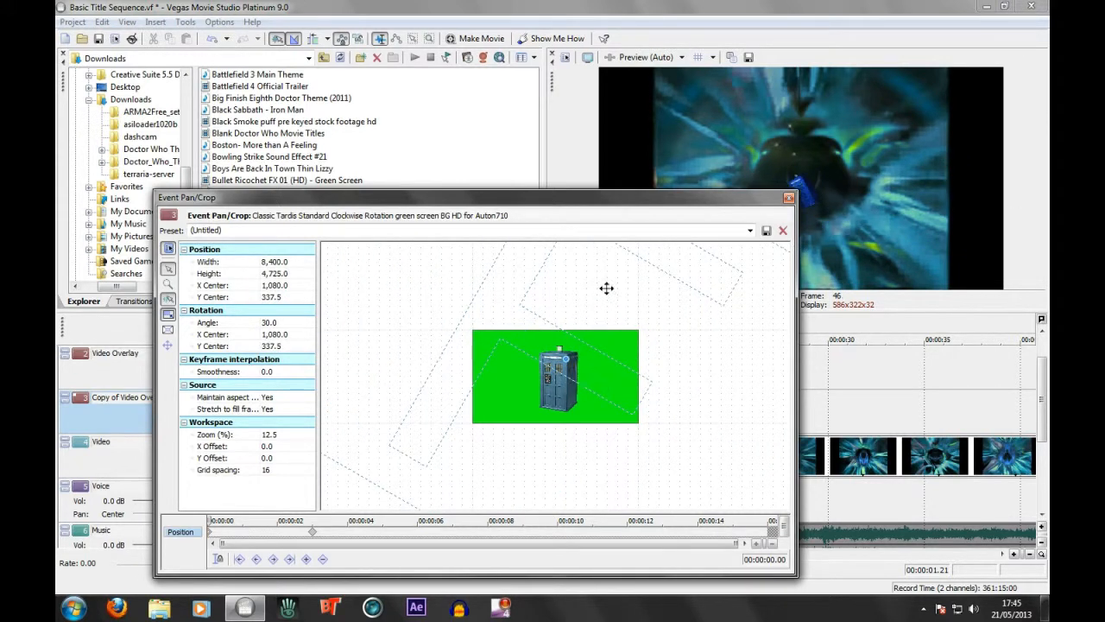
Uncover the preview, change the position keyframes from linear to Smooth interpolation, and scrub around 3 seconds to check the movement
left_click_drag(555, 207, 448, 183)
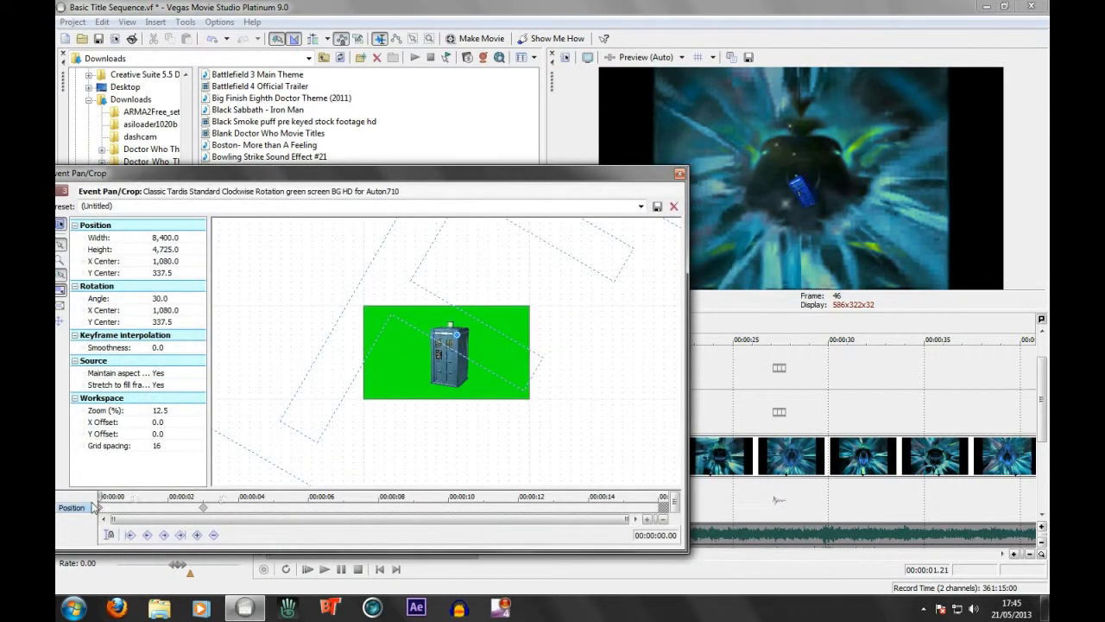
left_click_drag(101, 498, 221, 512)
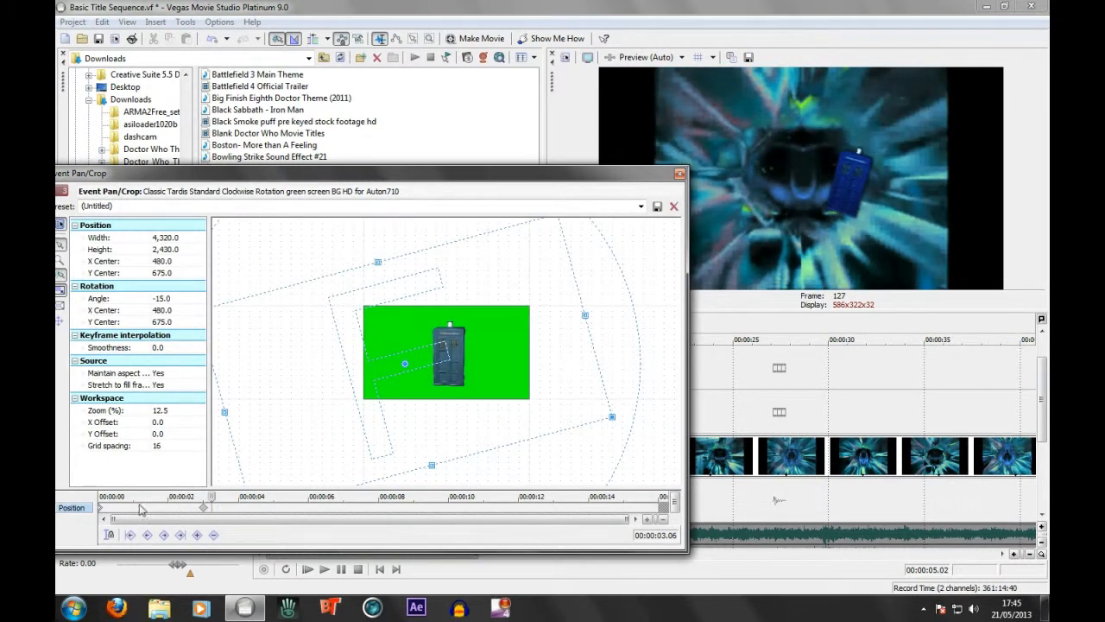
right_click(203, 509)
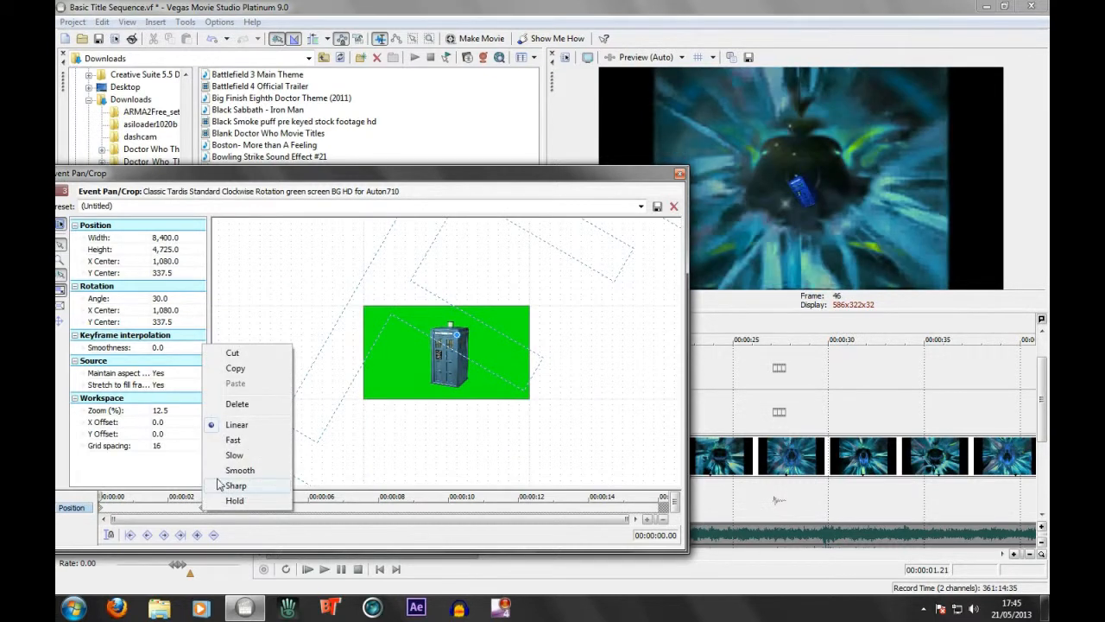
left_click(219, 485)
left_click(241, 496)
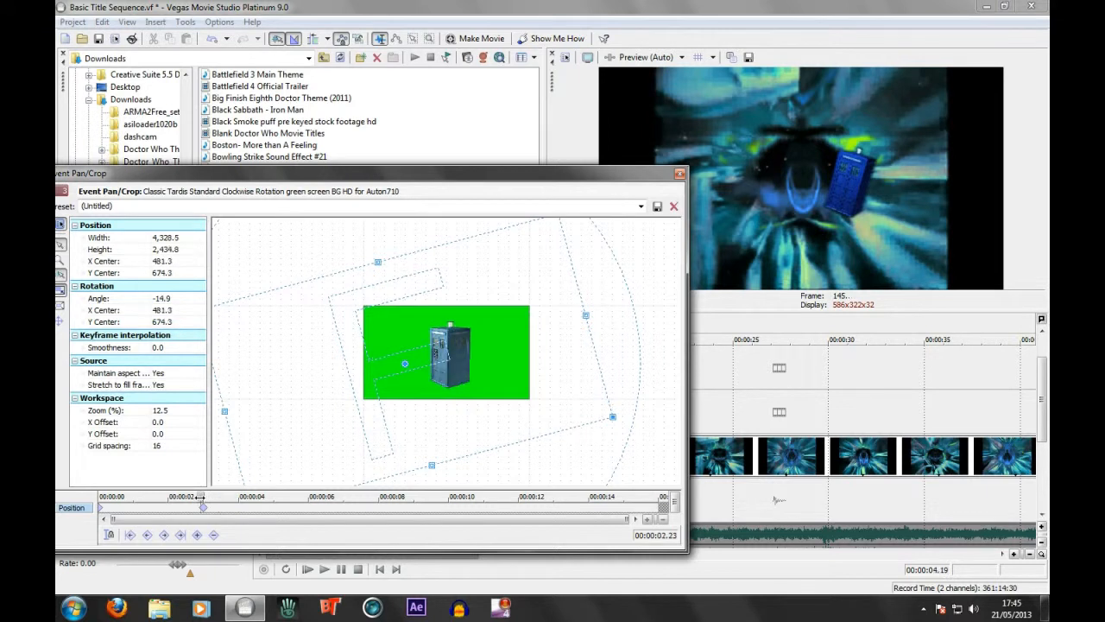
left_click(197, 497)
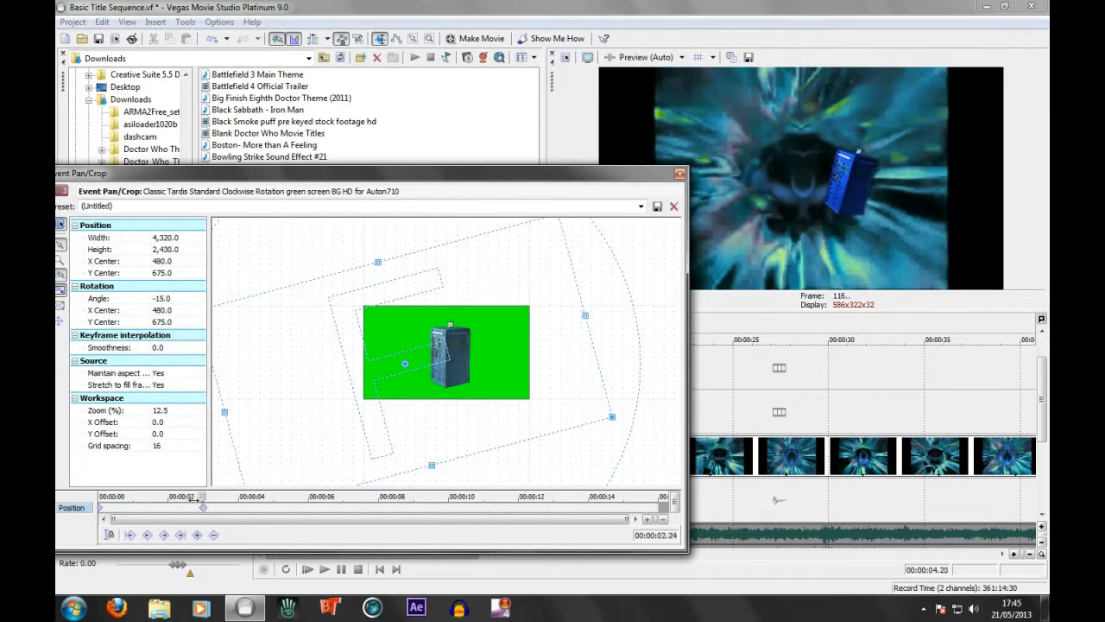
left_click(201, 497)
Add a 00:00:06.02 keyframe that moves the TARDIS across the vortex, with width 3,480, center 1,800, 405 and angle 20
left_click_drag(201, 498, 311, 505)
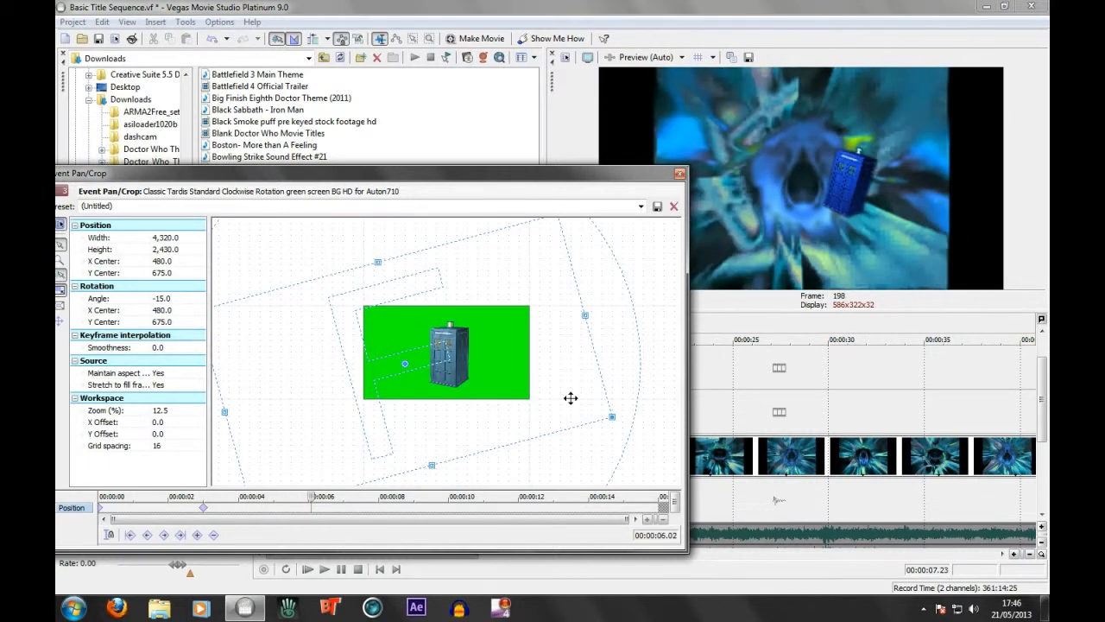
left_click_drag(592, 461, 490, 470)
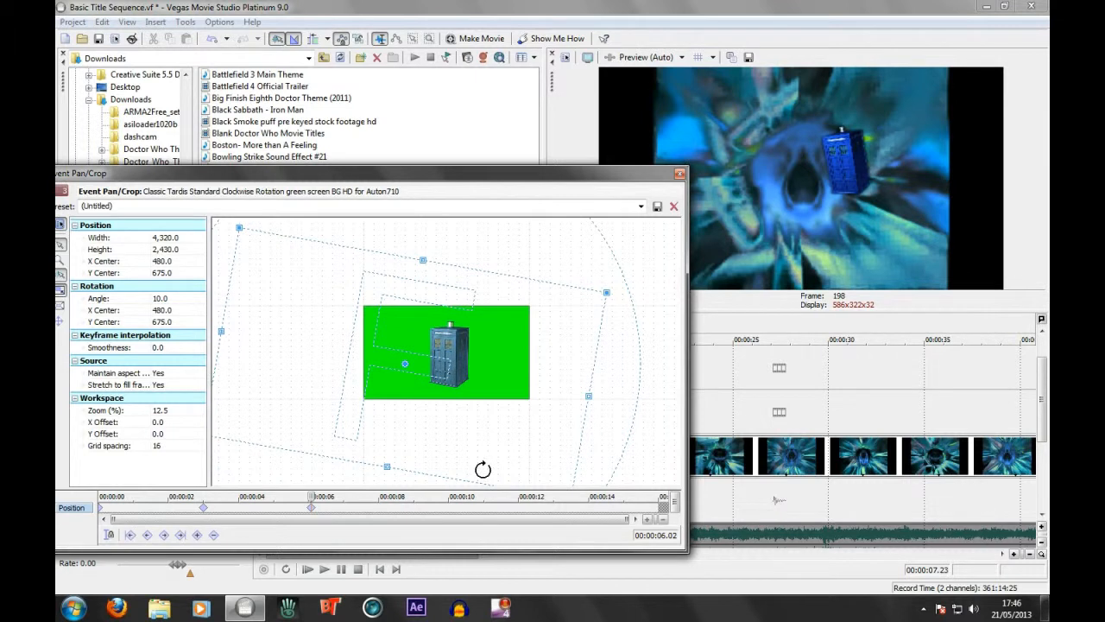
left_click_drag(609, 291, 532, 293)
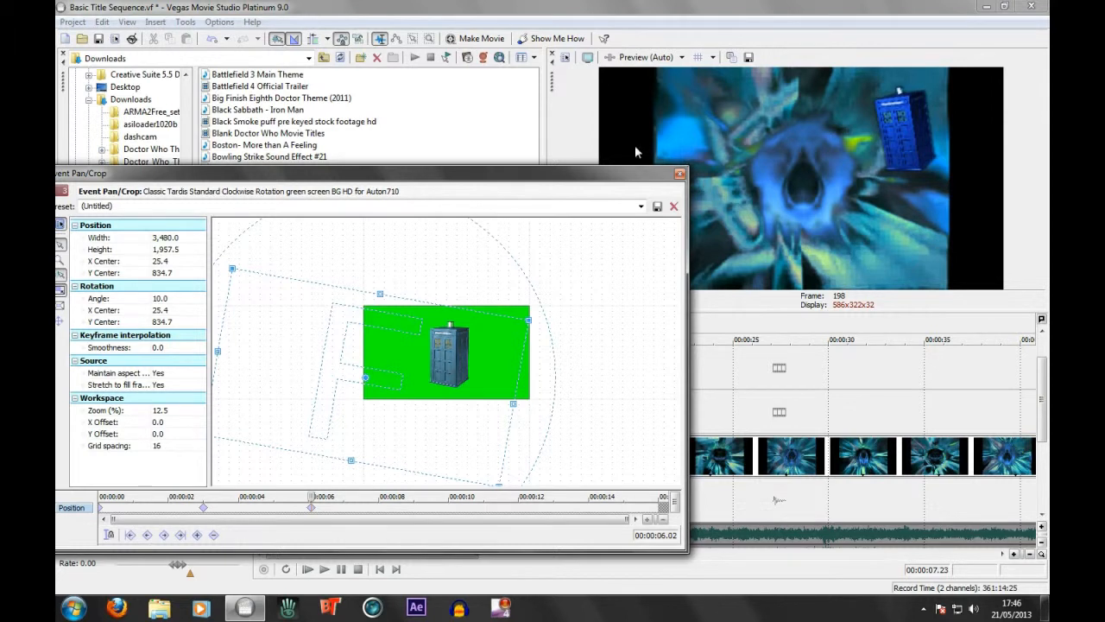
left_click_drag(489, 325, 558, 388)
left_click_drag(594, 280, 627, 283)
left_click_drag(496, 346, 508, 369)
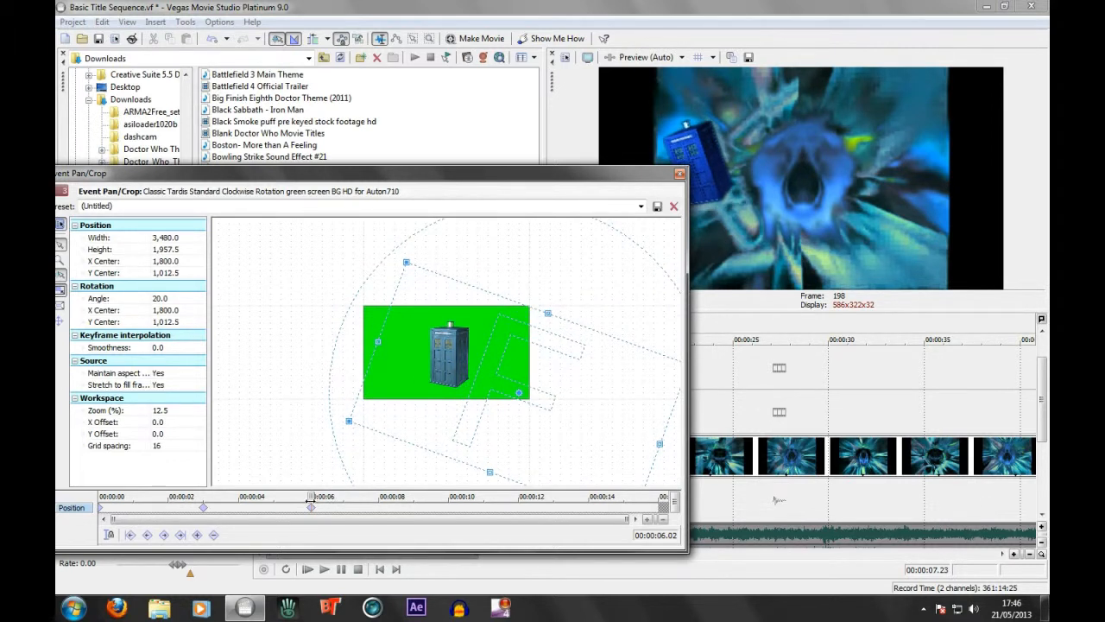
left_click_drag(471, 414, 467, 362)
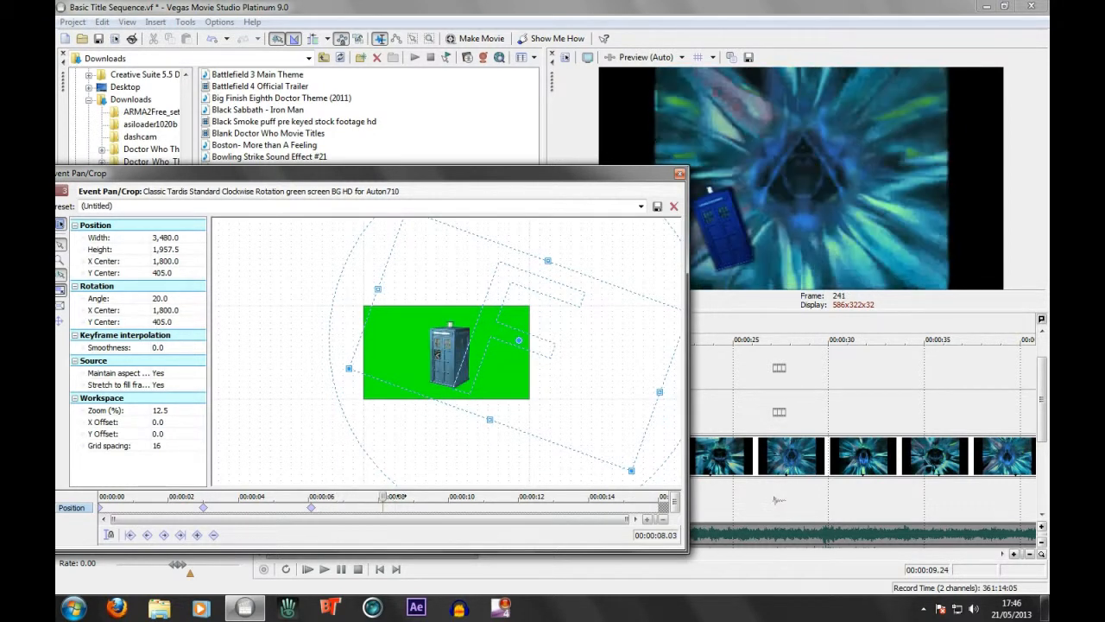
Enlarge the TARDIS with a 00:00:11.02 keyframe at width 1,080 and angle 20, and add one at 00:00:14.01 with X Center 840 and angle -15
left_click_drag(380, 498, 486, 501)
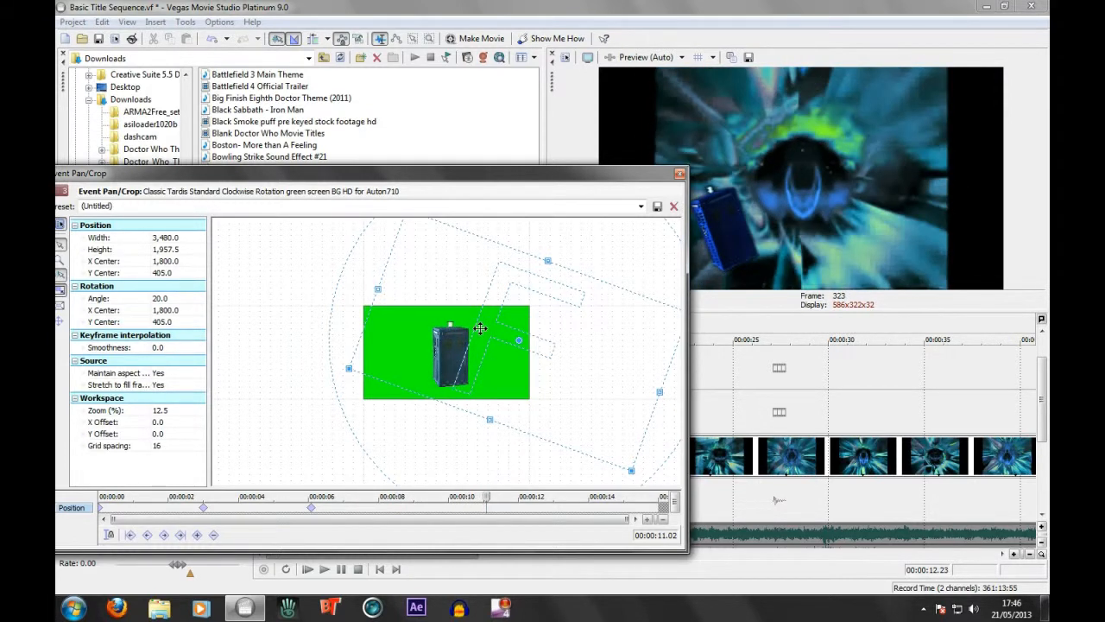
left_click_drag(547, 259, 465, 362)
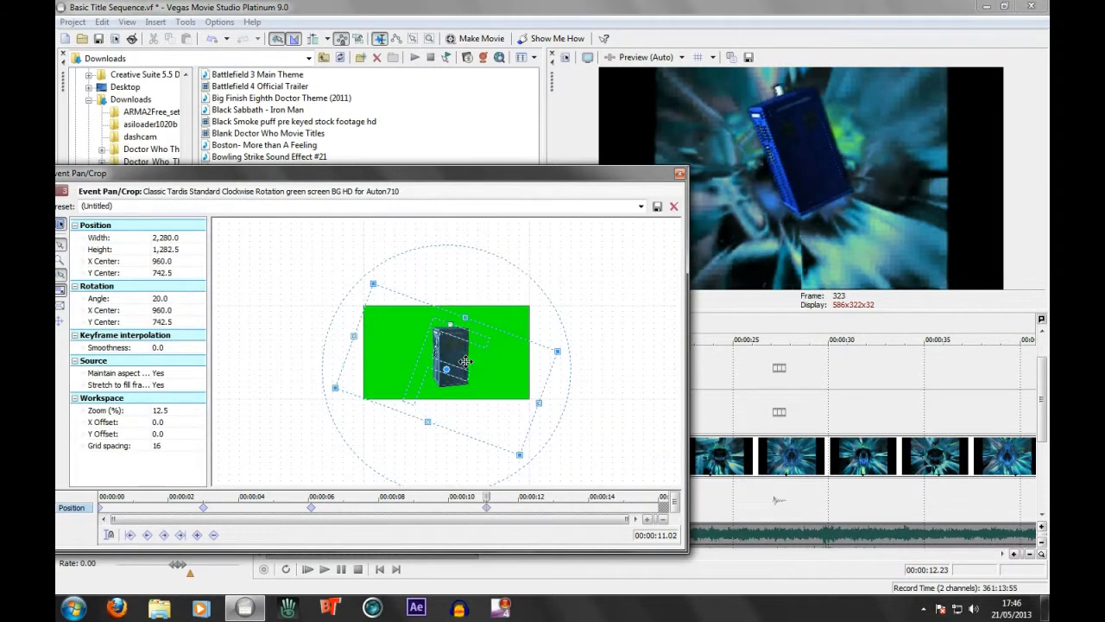
left_click_drag(467, 317, 447, 351)
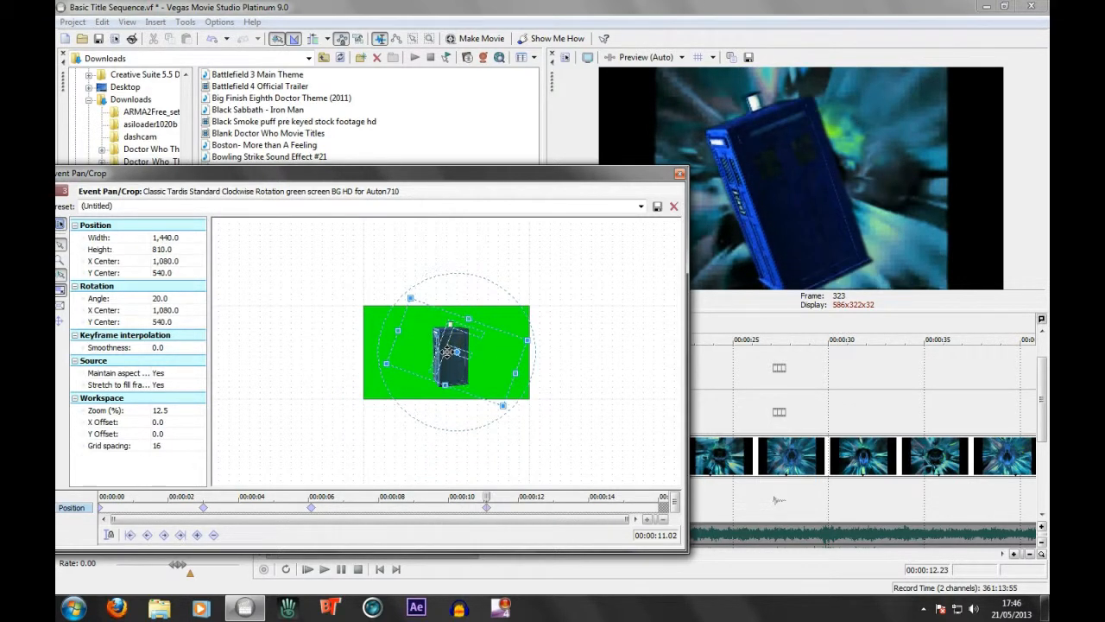
left_click_drag(471, 317, 440, 334)
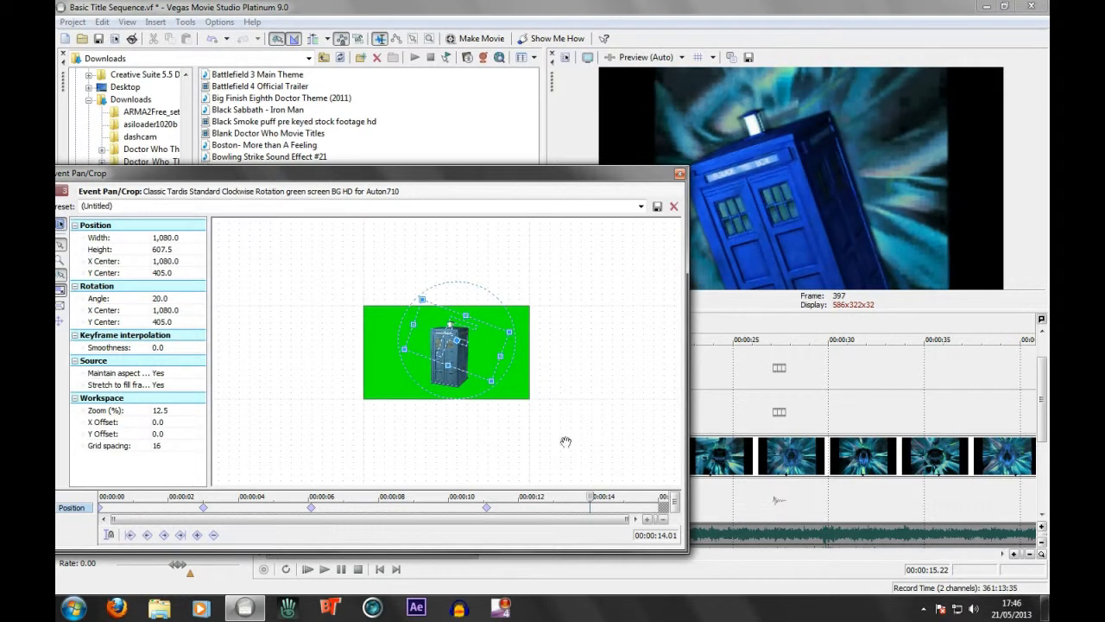
left_click_drag(454, 296, 420, 337)
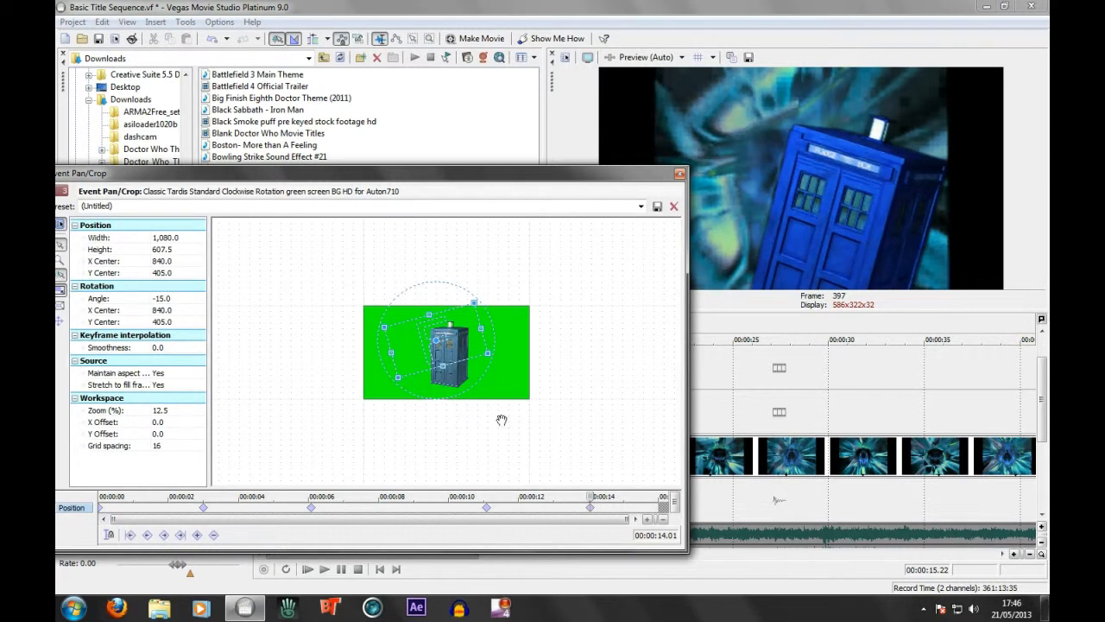
Reposition the TARDIS frame at the 00:00:11.02 keyframe and scrub to the end of the clip to check the motion
left_click(489, 511)
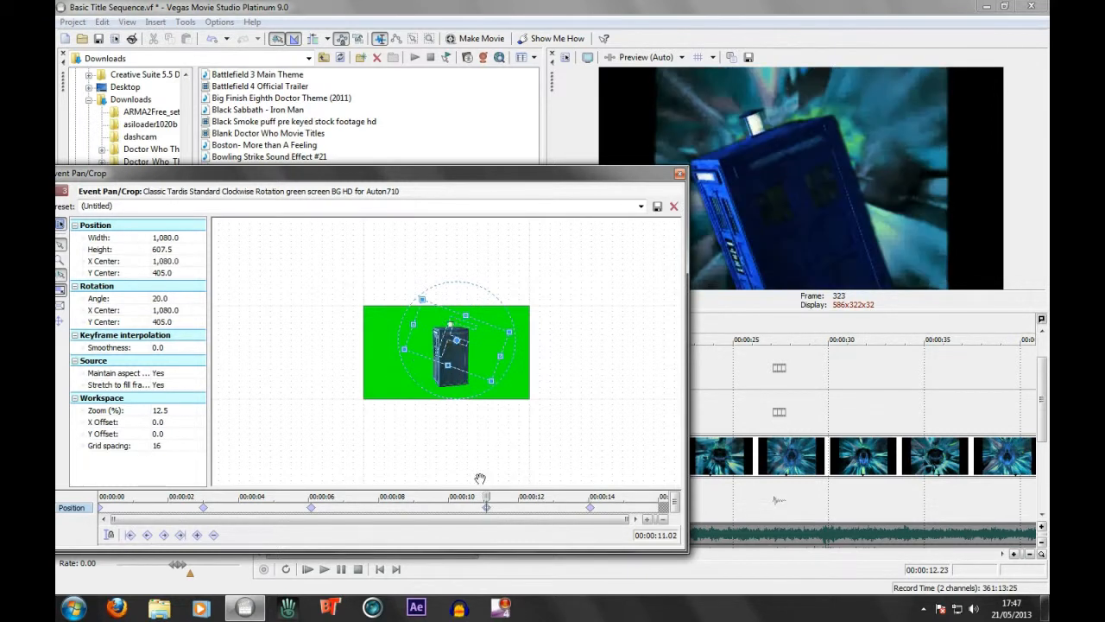
left_click_drag(449, 345, 468, 347)
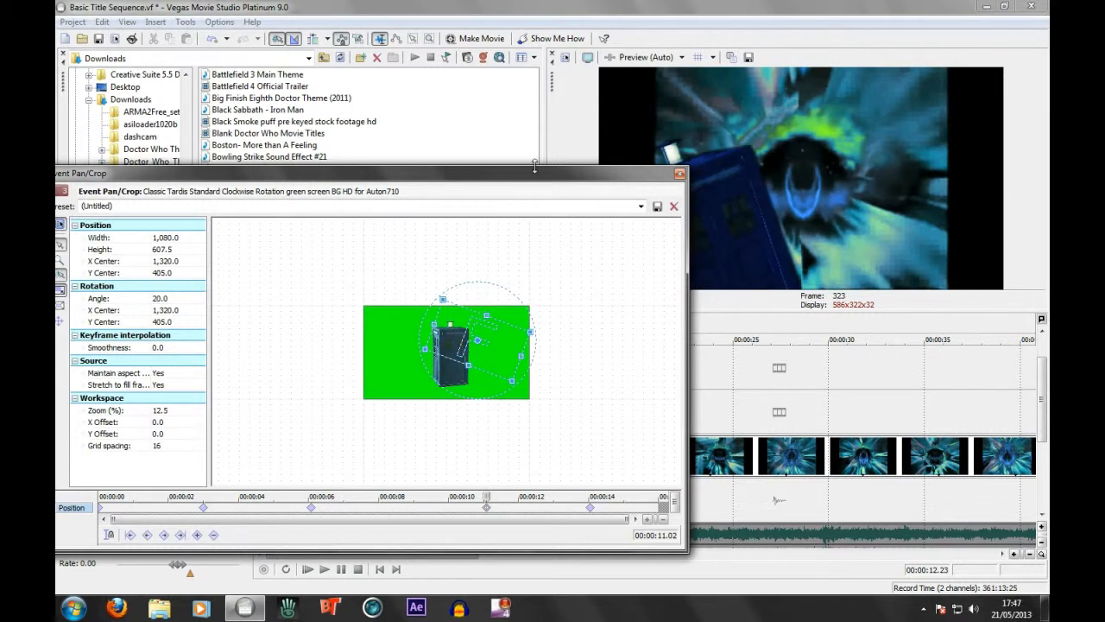
left_click_drag(525, 180, 361, 180)
left_click_drag(287, 349, 272, 342)
left_click_drag(314, 495, 473, 507)
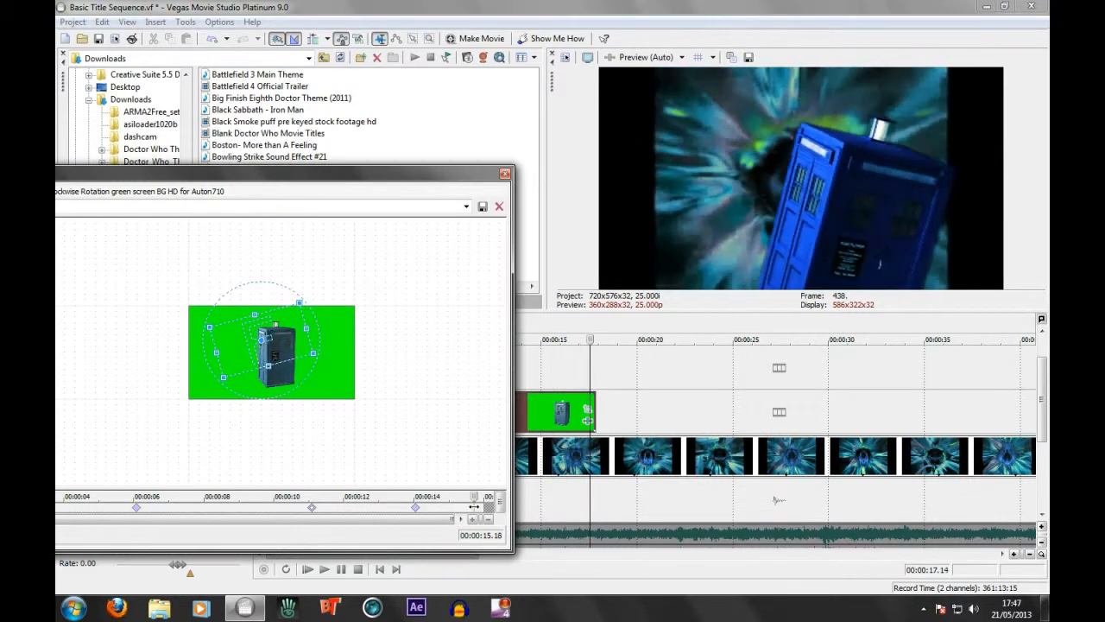
Close the Pan/Crop window and trim the end of the TARDIS clip back to 00:00:14.23
left_click(506, 175)
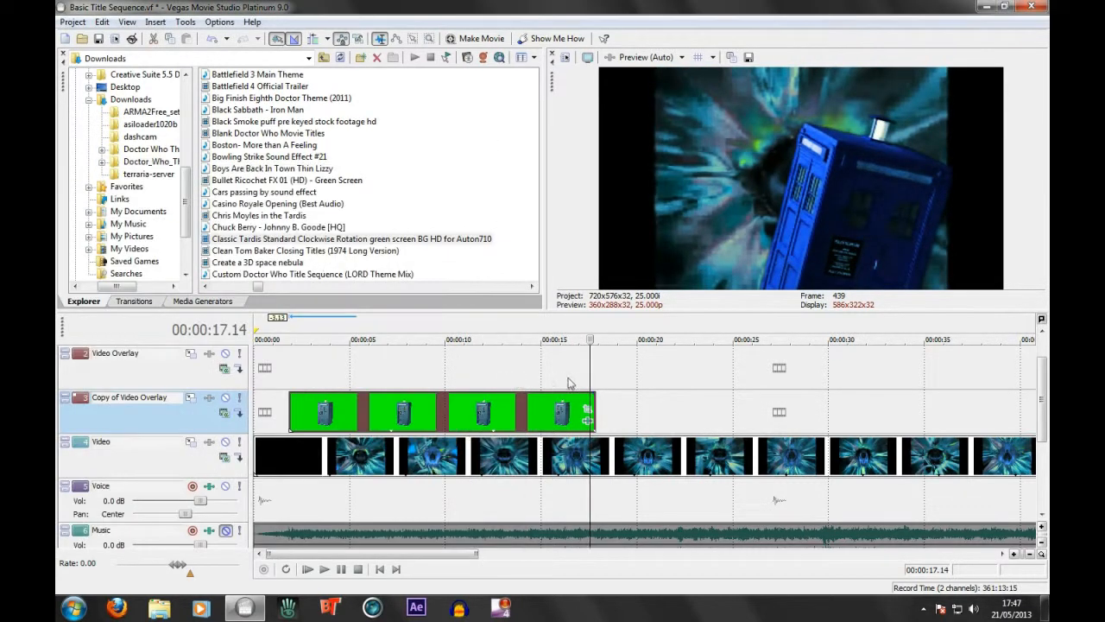
left_click(540, 408)
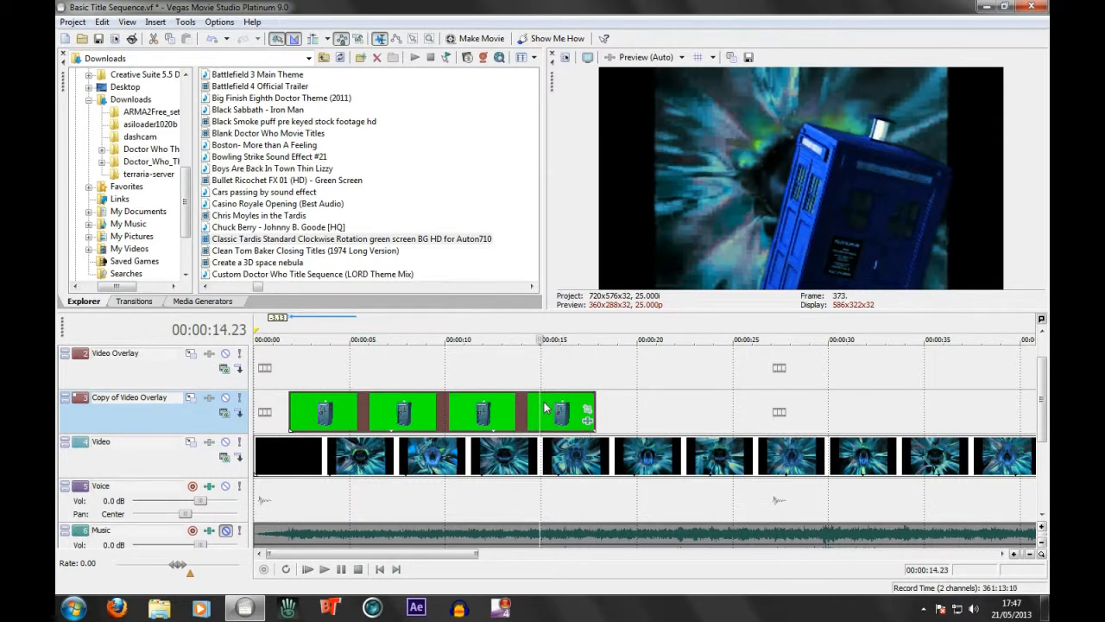
left_click_drag(594, 400, 544, 405)
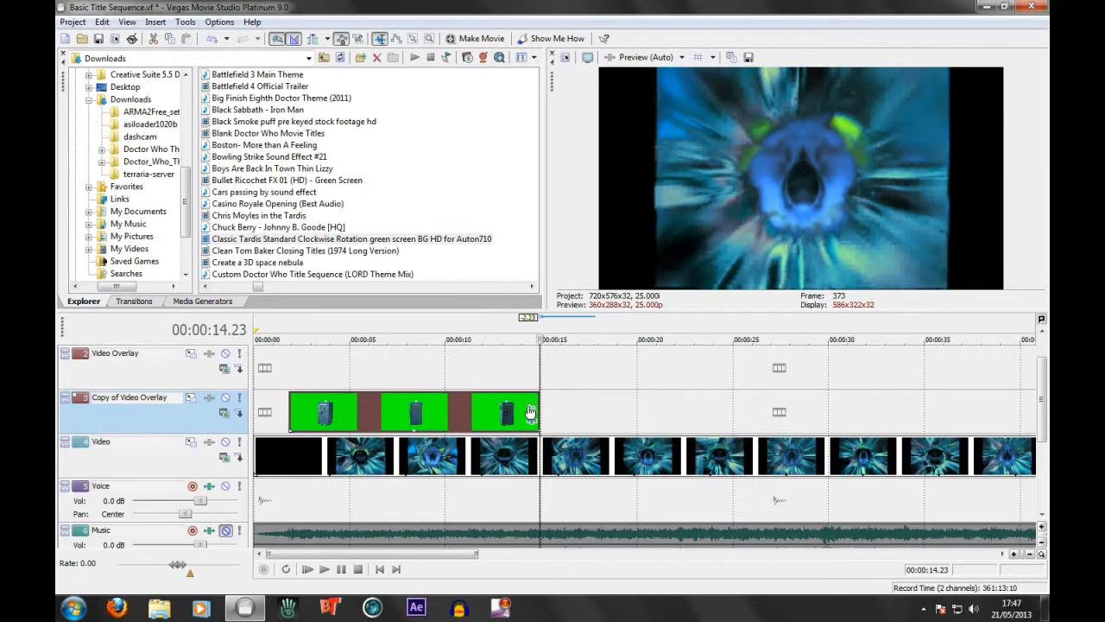
Reopen the TARDIS clip's Pan/Crop and move its later position keyframes earlier, to about 4.7, 8.3 and 10.7 seconds
left_click(531, 410)
scroll(313, 377, "down", 2)
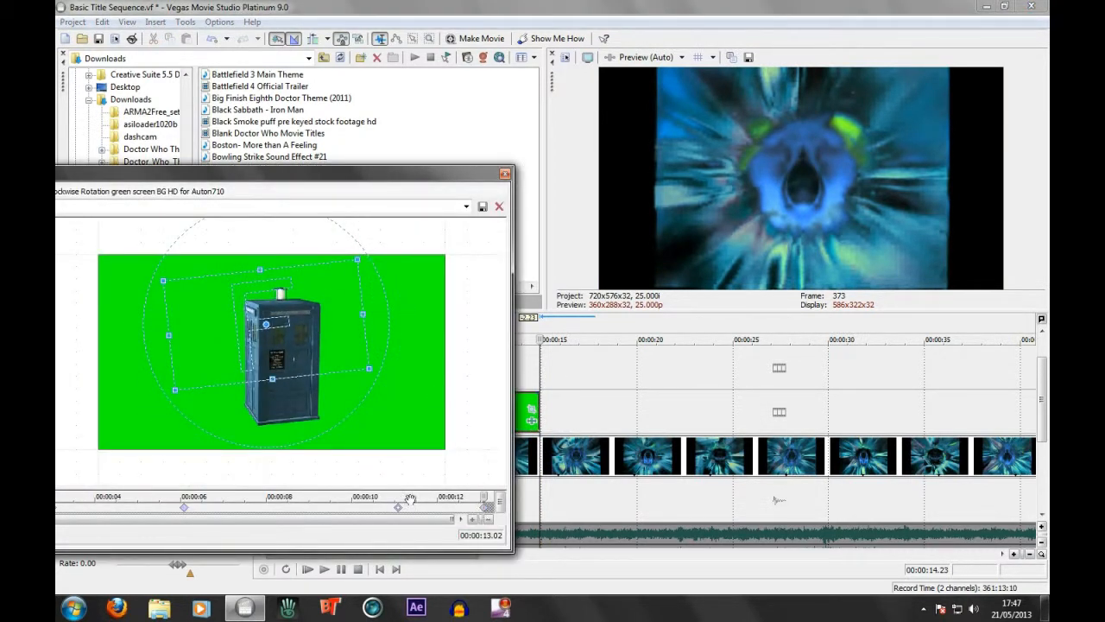
scroll(237, 404, "down", 3)
left_click_drag(179, 182, 668, 176)
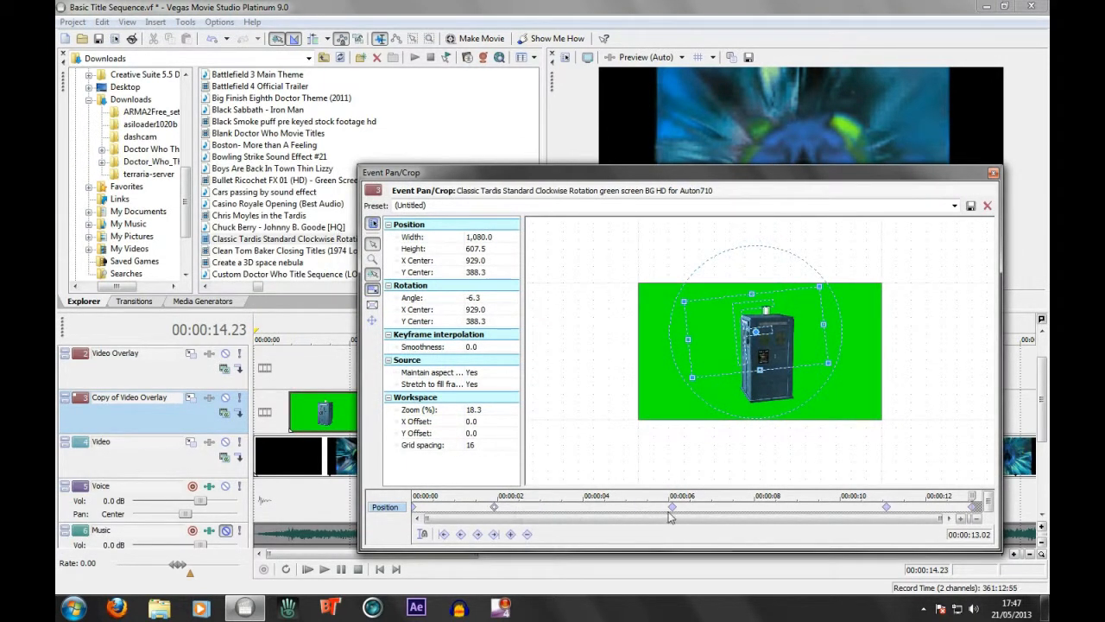
left_click_drag(676, 516, 616, 516)
left_click_drag(863, 514, 771, 516)
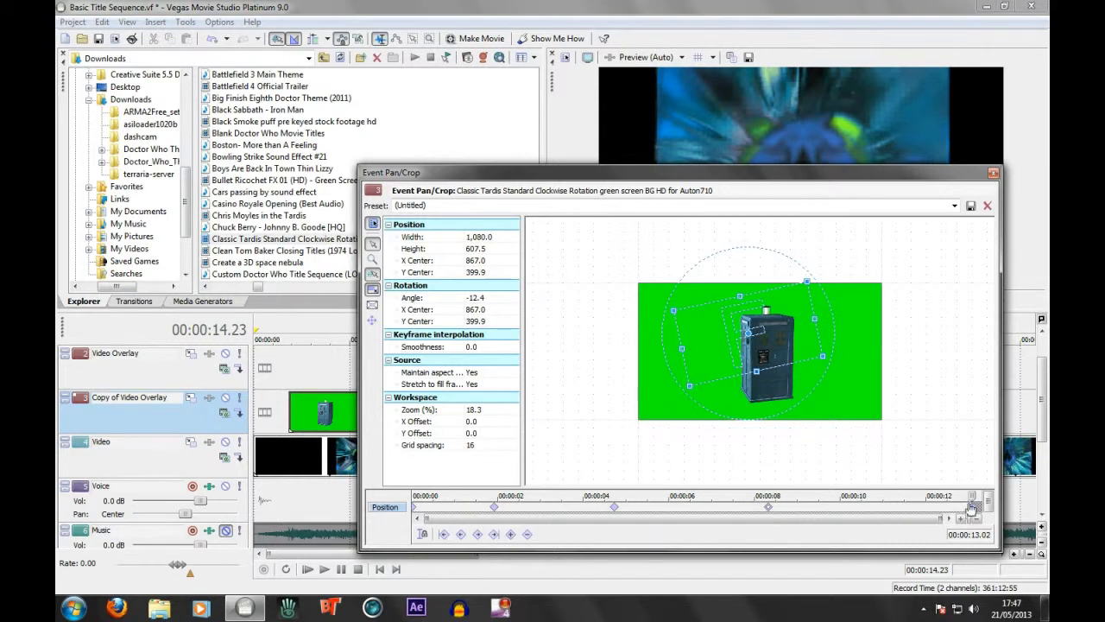
left_click_drag(973, 510, 895, 510)
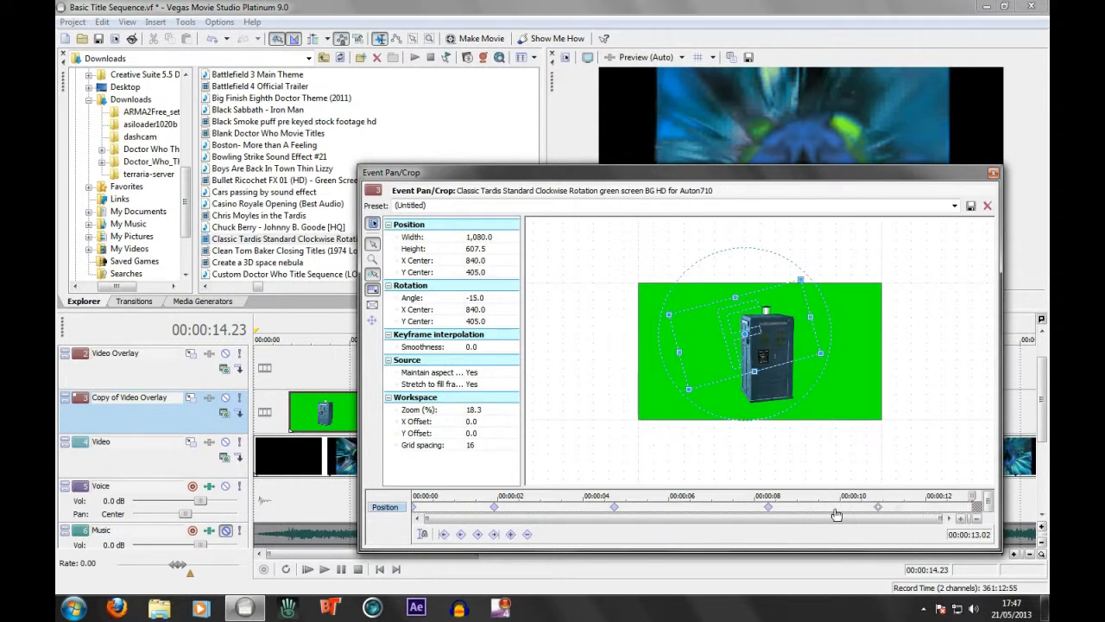
Add an end keyframe at 00:00:13.02 that shrinks the TARDIS, with width 6,480, center 341.1, 1,020.4 and angle 20
scroll(824, 377, "down", 4)
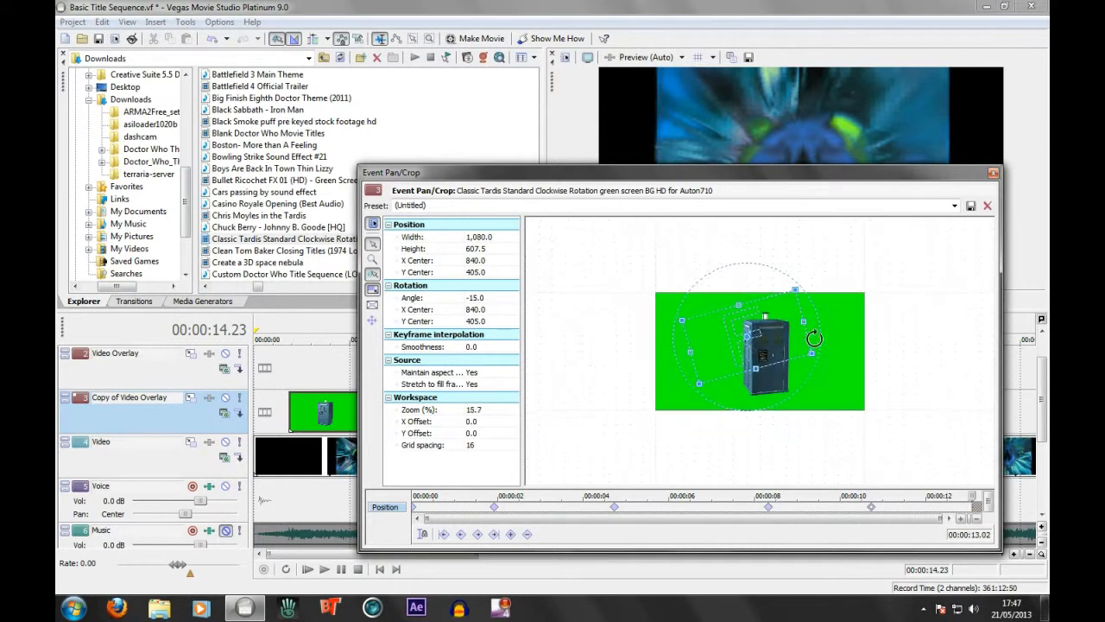
left_click_drag(802, 353, 1047, 520)
left_click_drag(746, 297, 807, 247)
left_click_drag(696, 394, 683, 314)
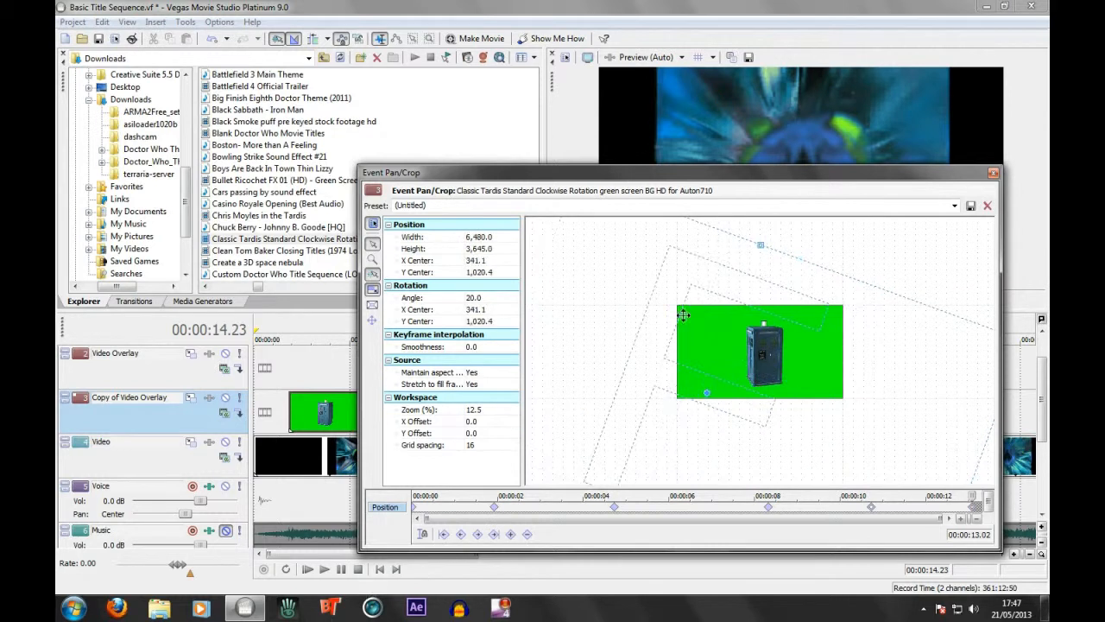
Enlarge the crop frame at the 00:00:13.02 keyframe to a width of 15,360, center it and close Pan/Crop
left_click_drag(760, 245, 762, 239)
left_click_drag(665, 294, 645, 313)
left_click_drag(887, 235, 688, 547)
right_click(879, 284)
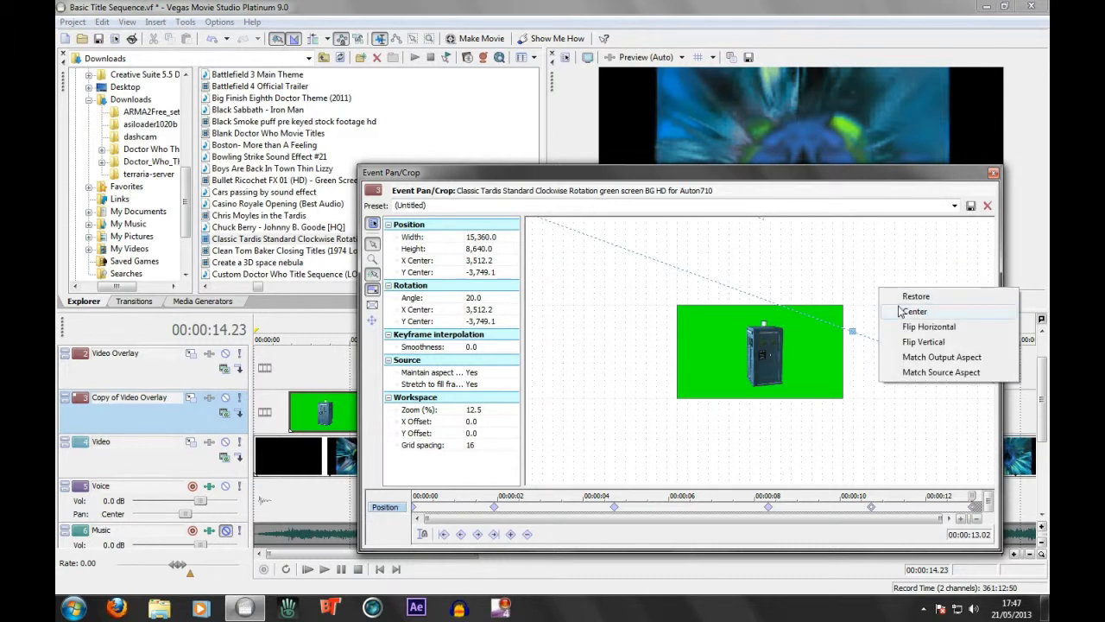
left_click(893, 312)
left_click(992, 175)
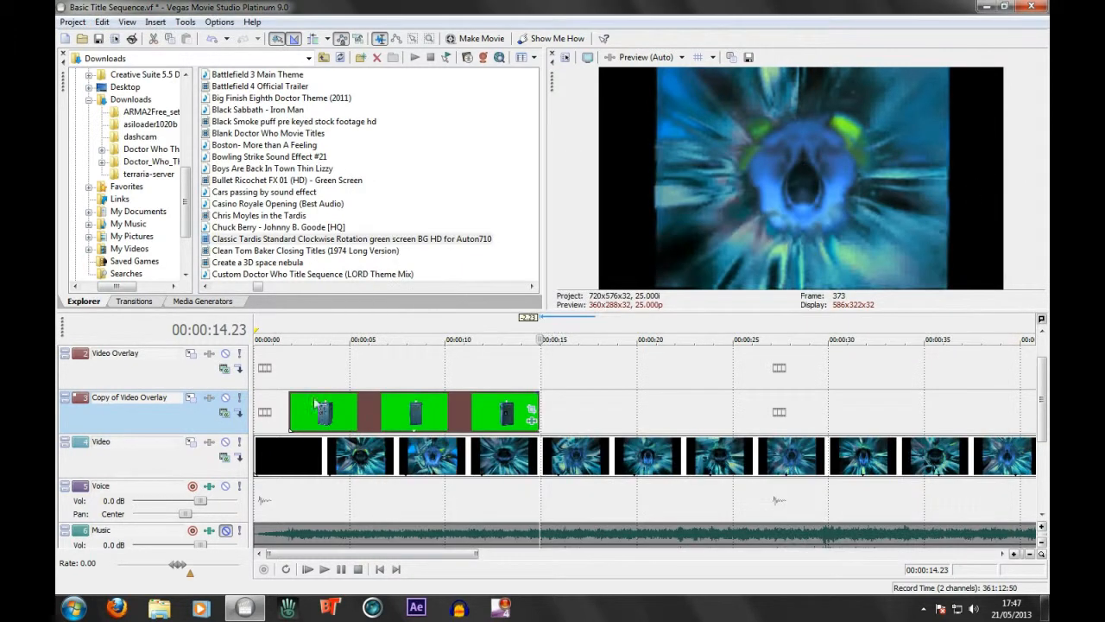
Play the TARDIS clip from its start, then replay its ending from 00:00:14.12 to check the vanishing
left_click(290, 417)
key("space")
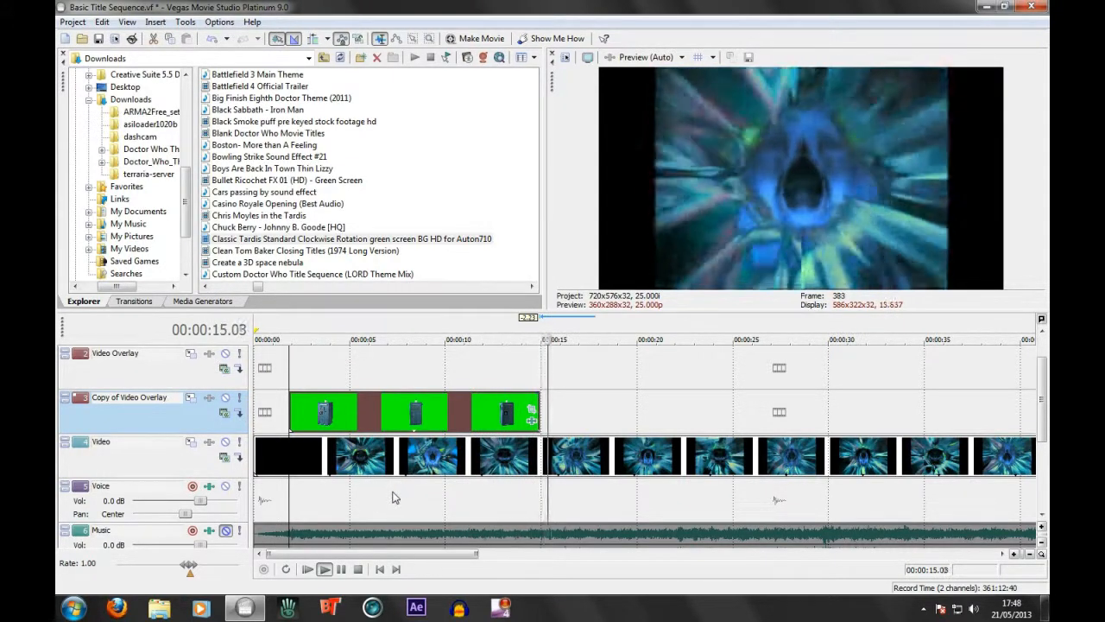
left_click(342, 570)
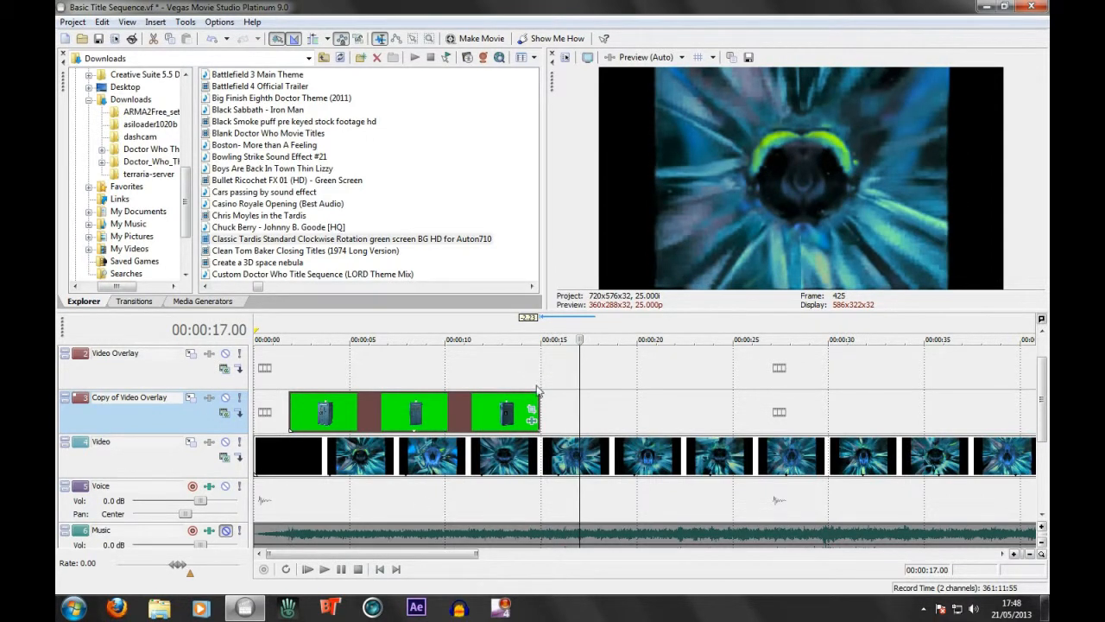
left_click(535, 371)
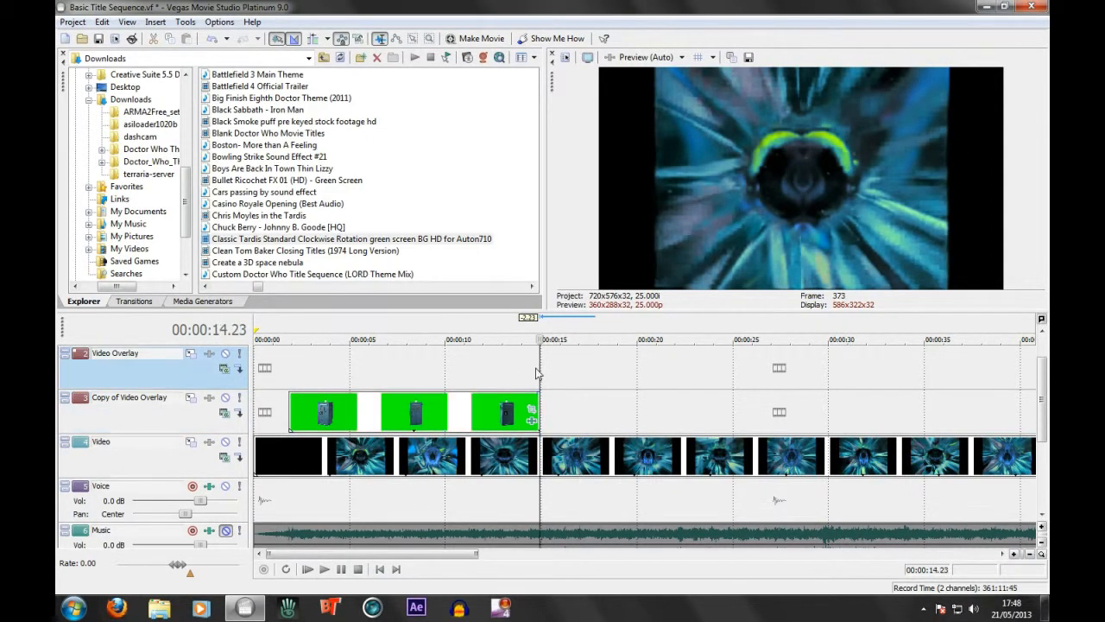
left_click(532, 367)
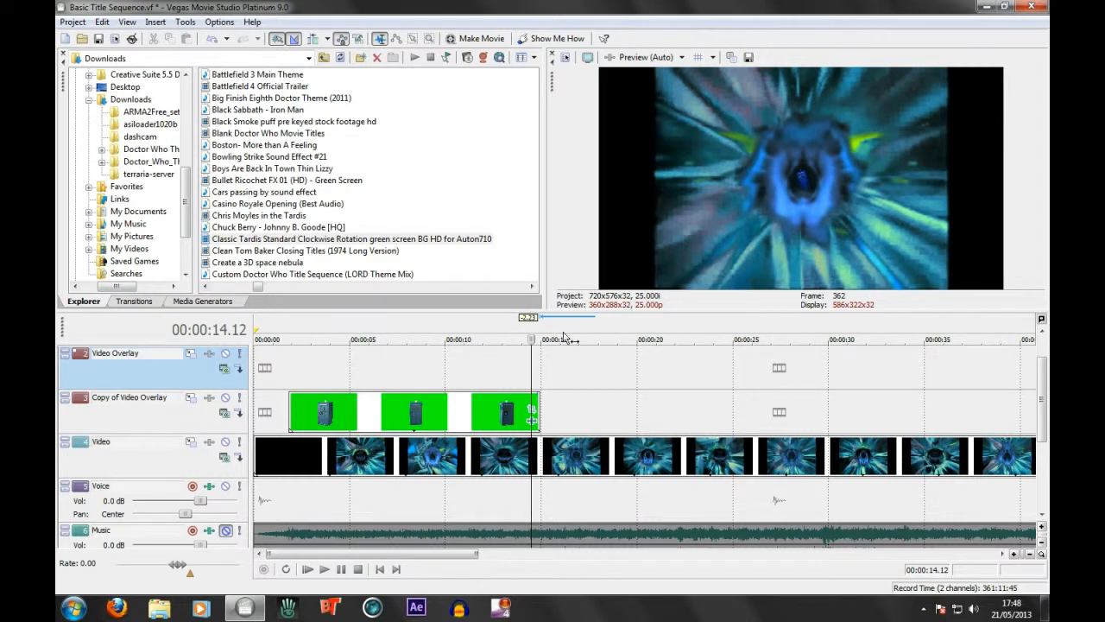
left_click(324, 569)
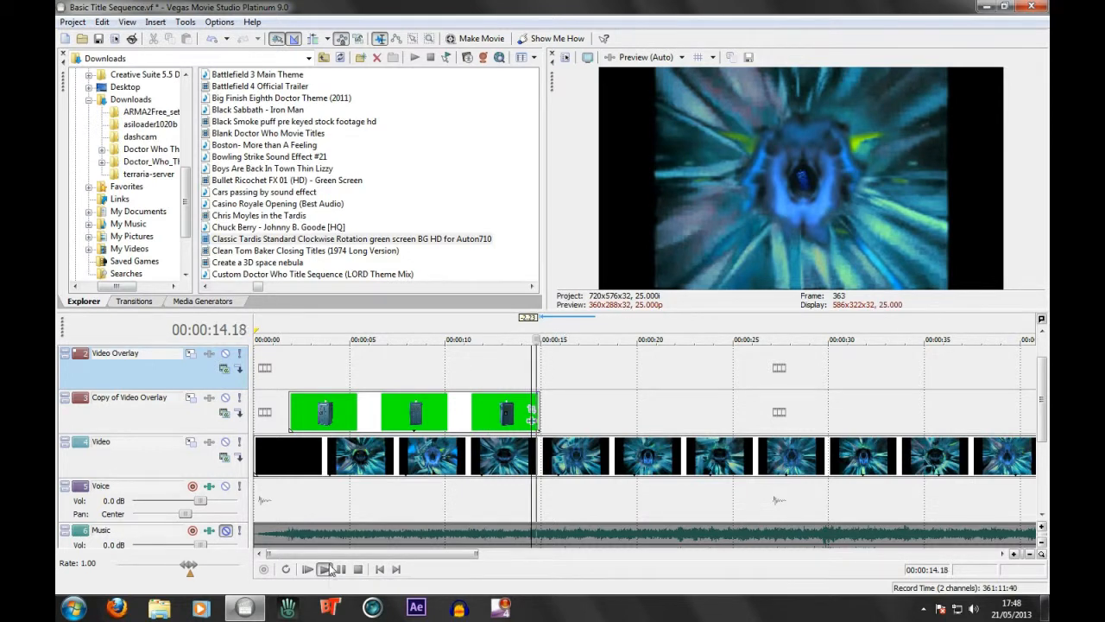
left_click(350, 570)
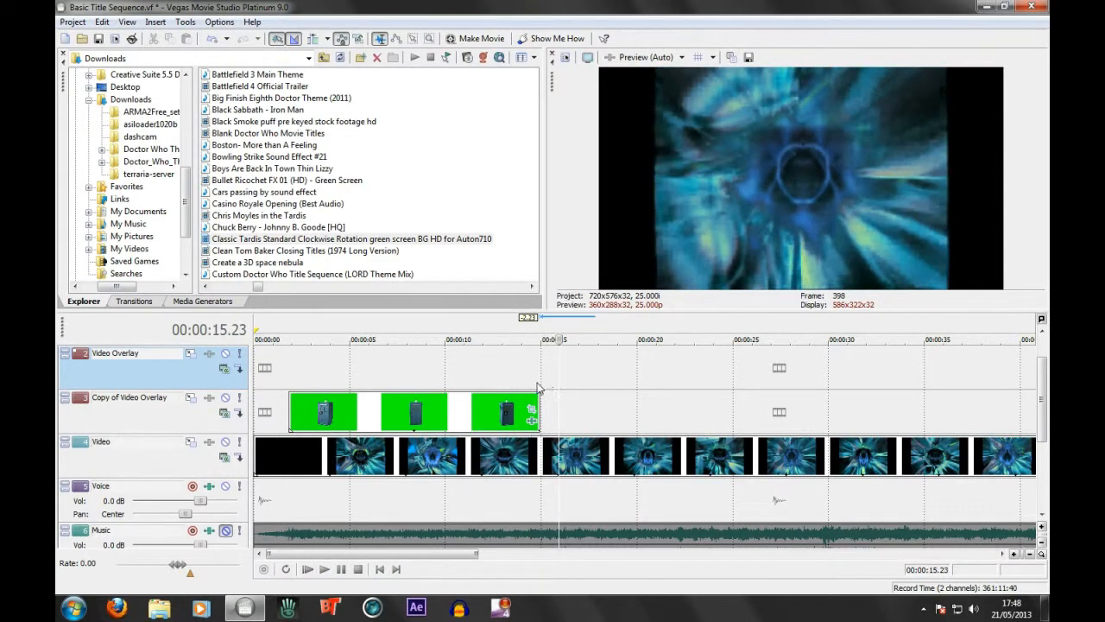
Add a short fade-out to the end of the TARDIS clip, beginning at about 00:00:14.01, and play it back
left_click_drag(542, 390, 524, 394)
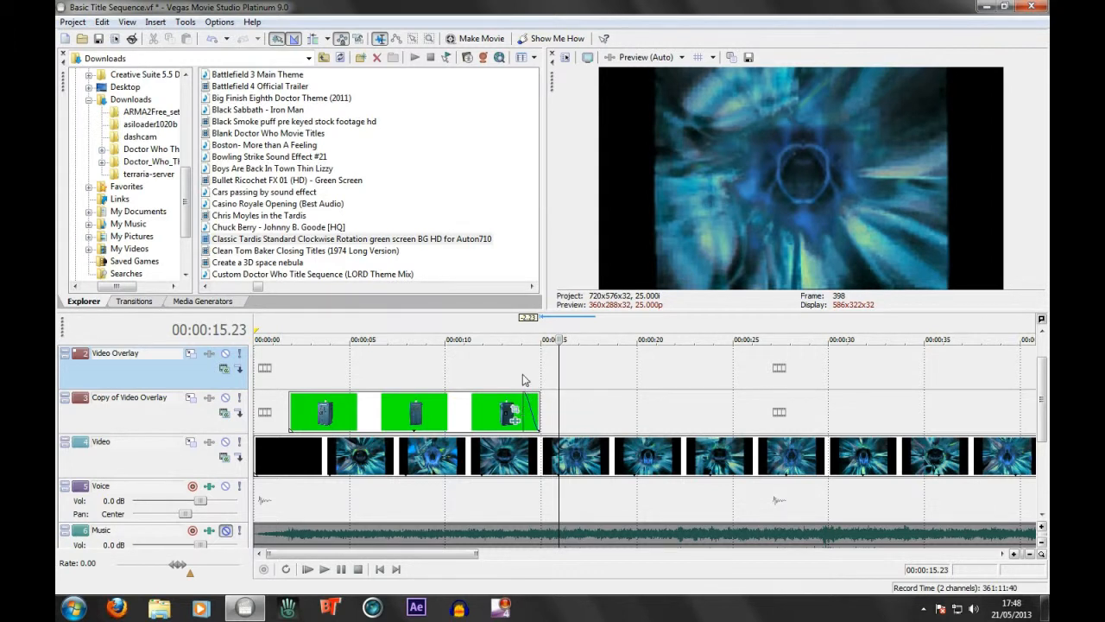
left_click(324, 569)
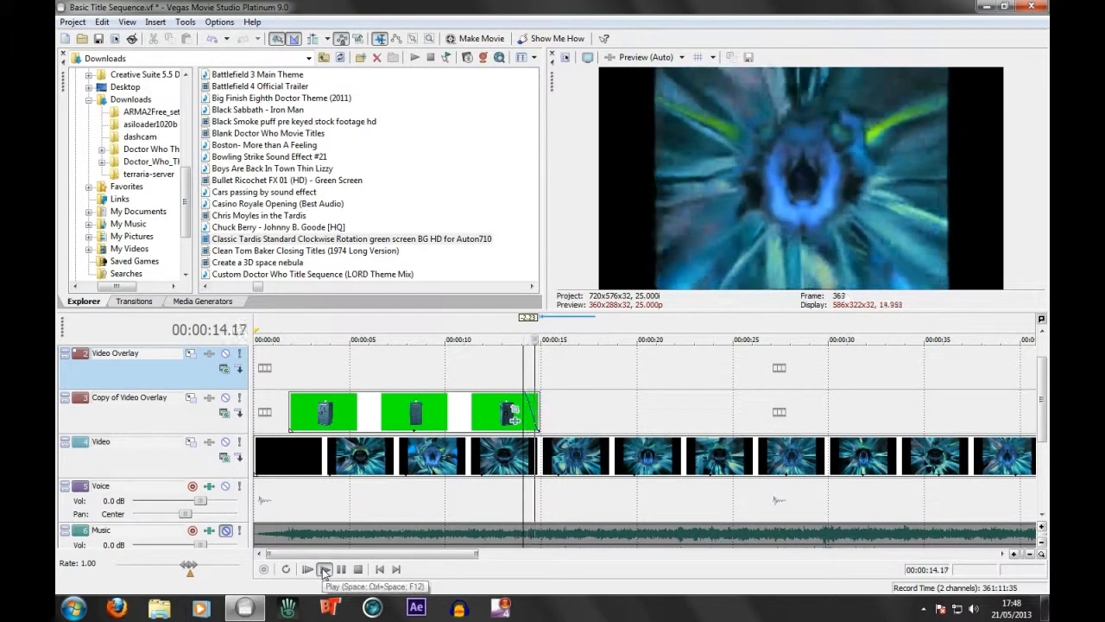
left_click(358, 570)
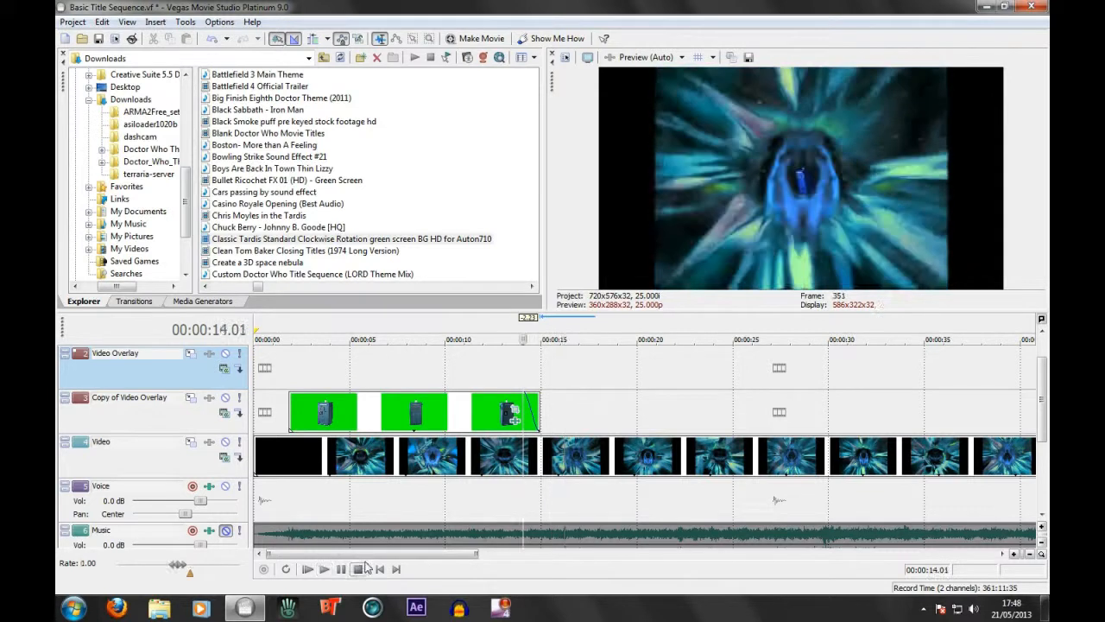
Return to the start of the timeline and play the sequence through most of the TARDIS flight
left_click(542, 399)
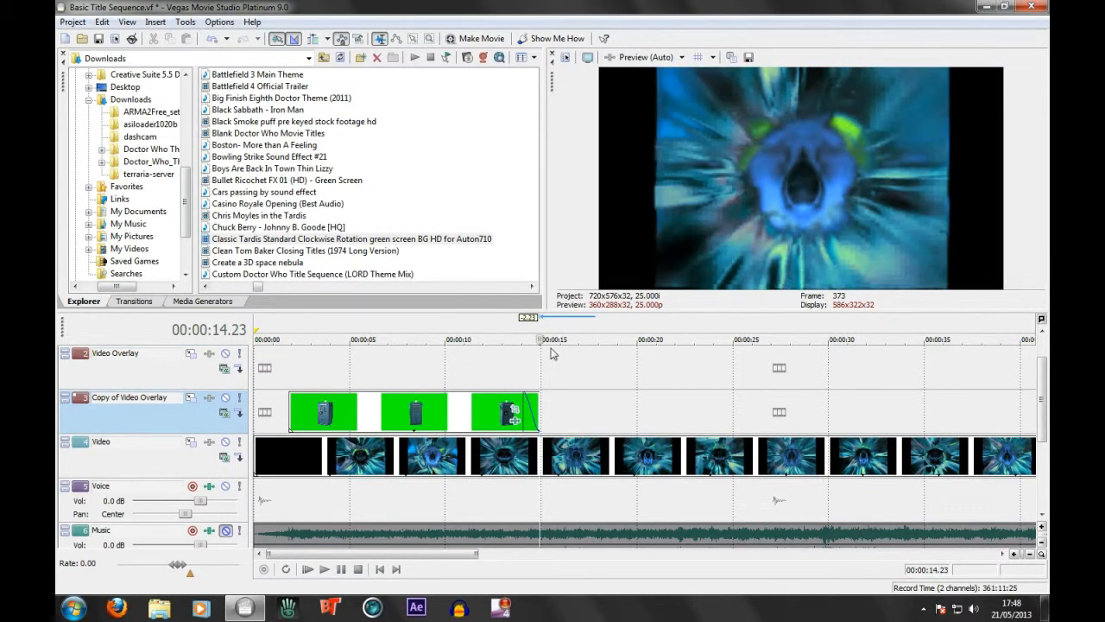
left_click_drag(540, 367, 255, 370)
left_click_drag(539, 330, 144, 352)
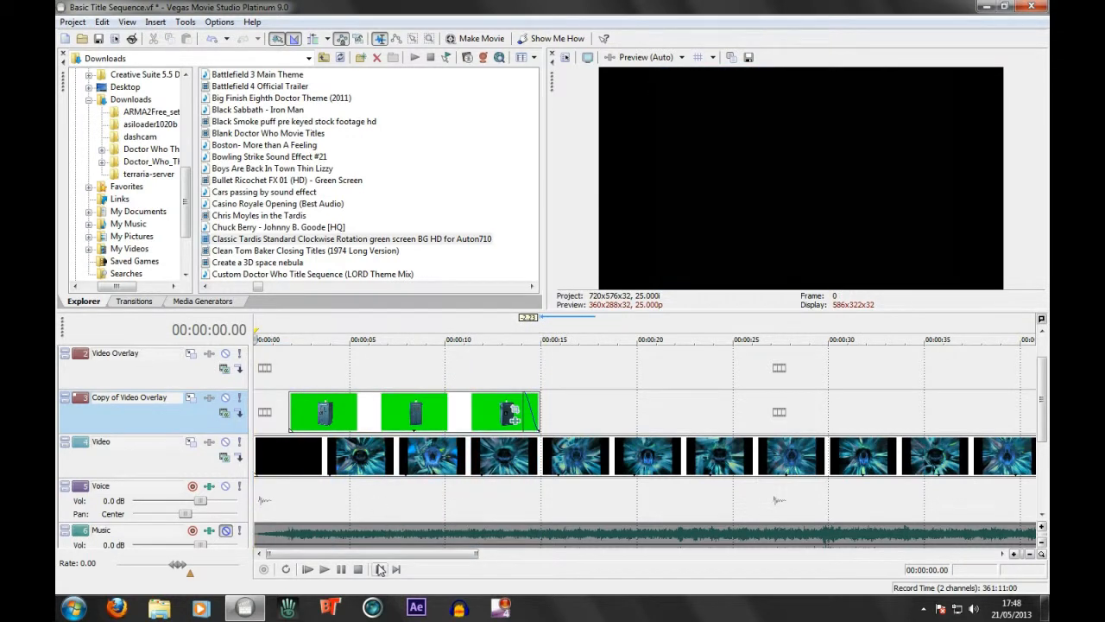
scroll(527, 481, "down", 3)
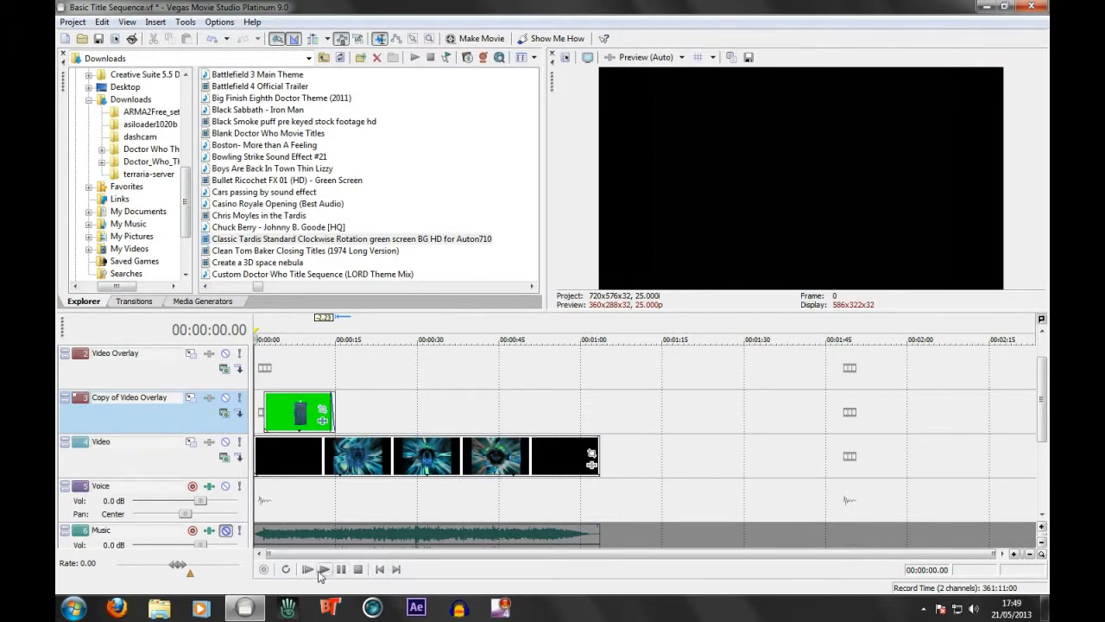
left_click(322, 570)
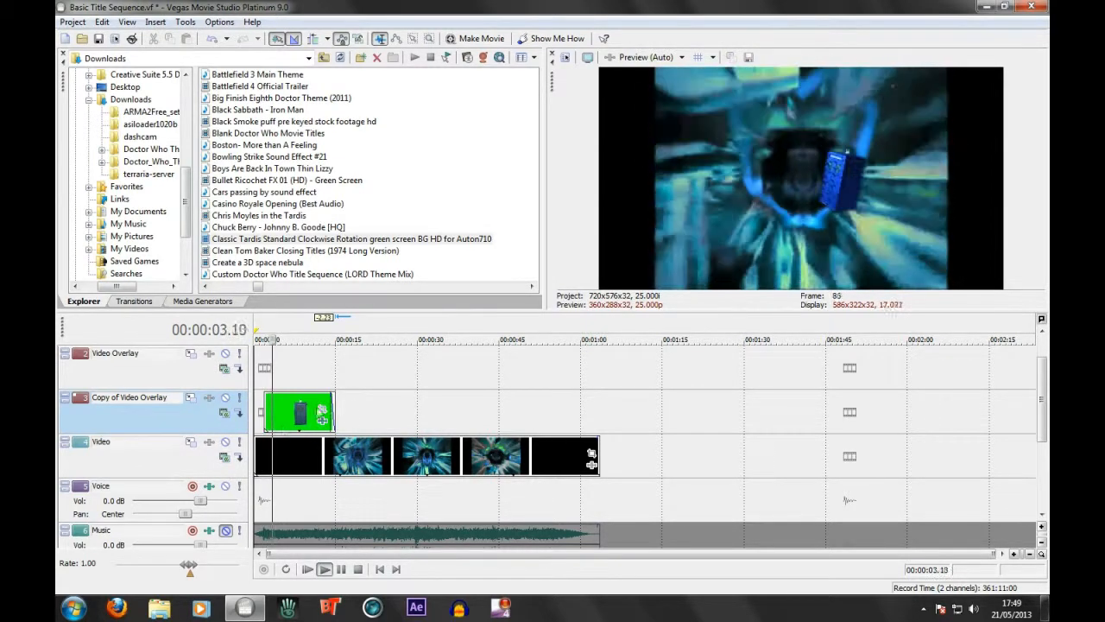
left_click(357, 570)
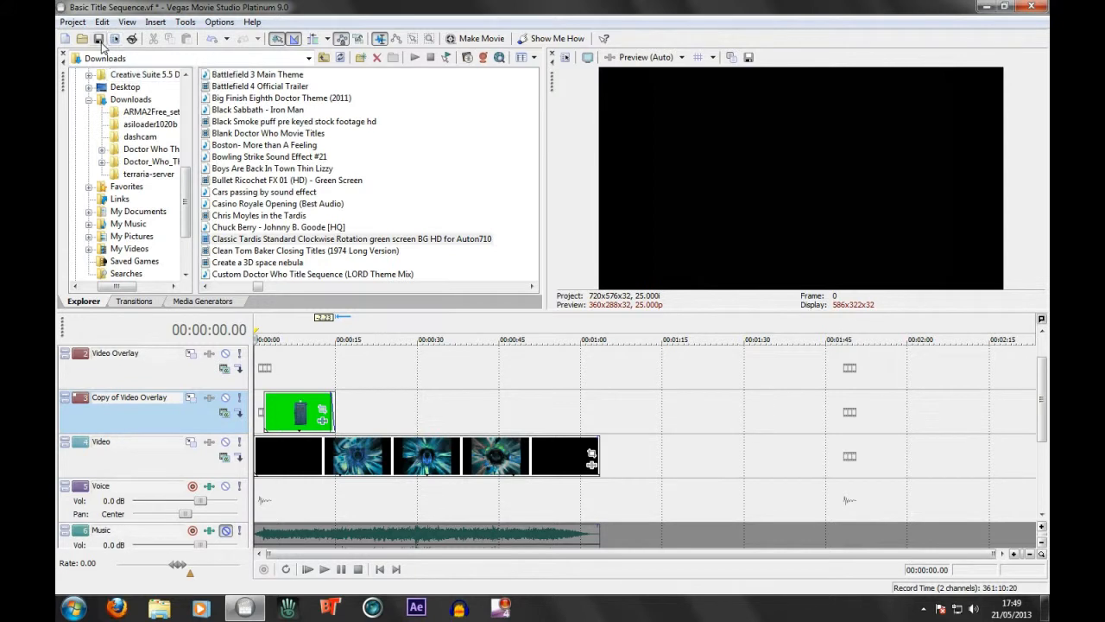
Set up a movie for the hard drive with the 5 Mbps HD 720-25p Video template and open its advanced render options
left_click(476, 34)
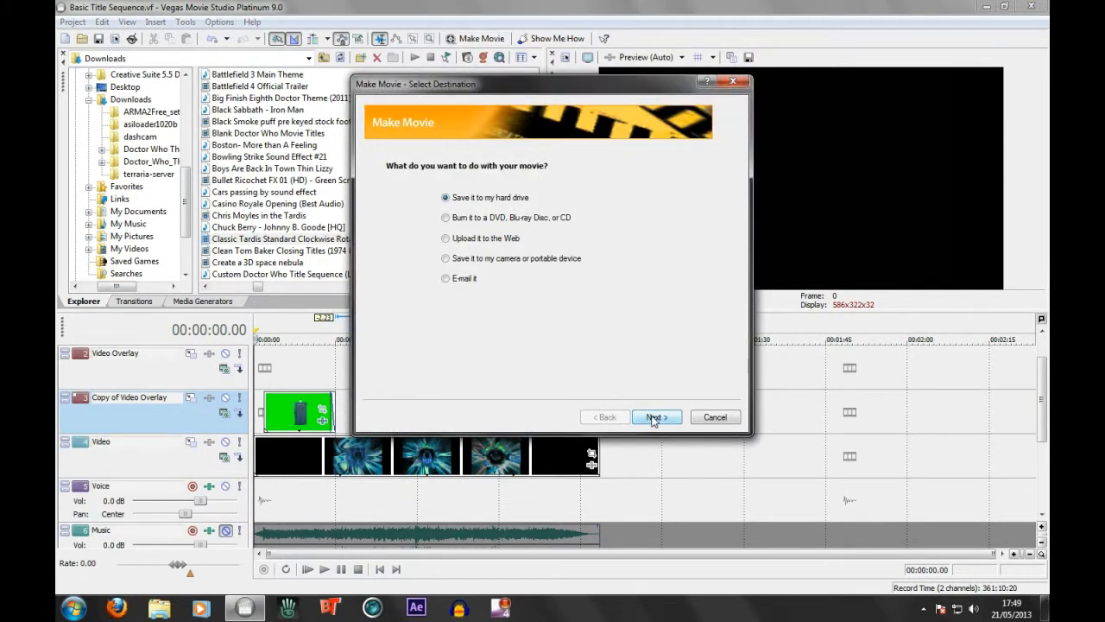
left_click(654, 418)
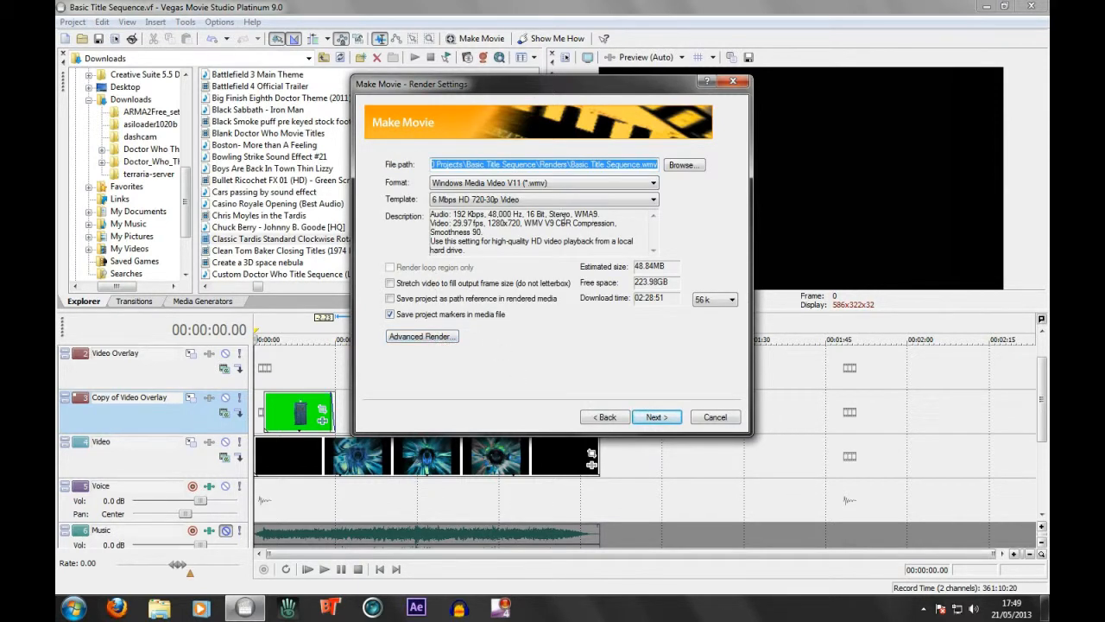
left_click(653, 201)
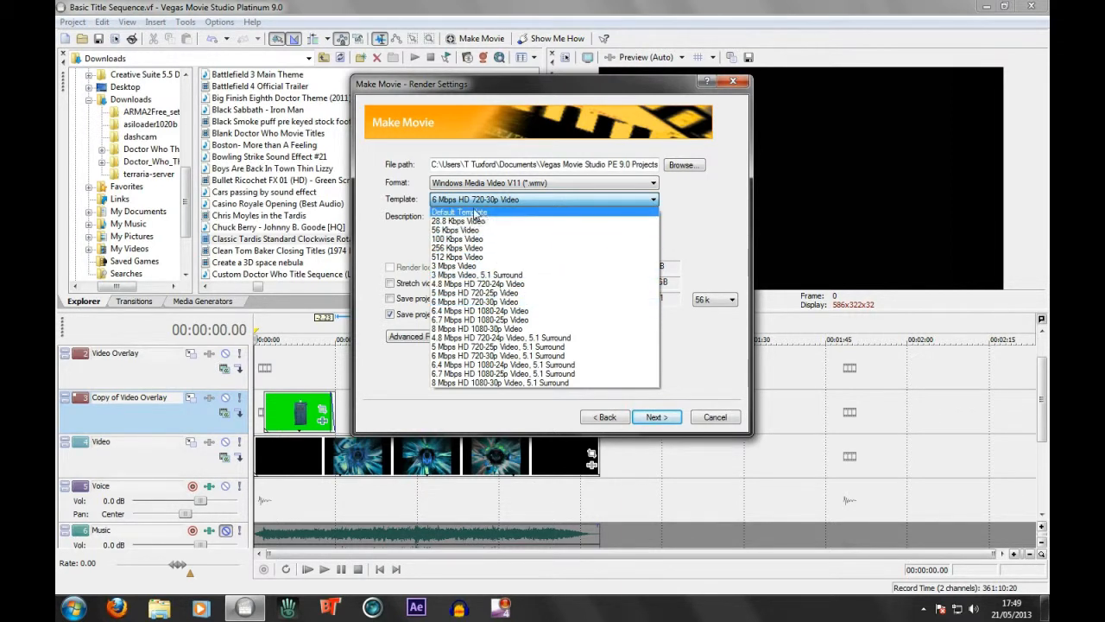
left_click(512, 302)
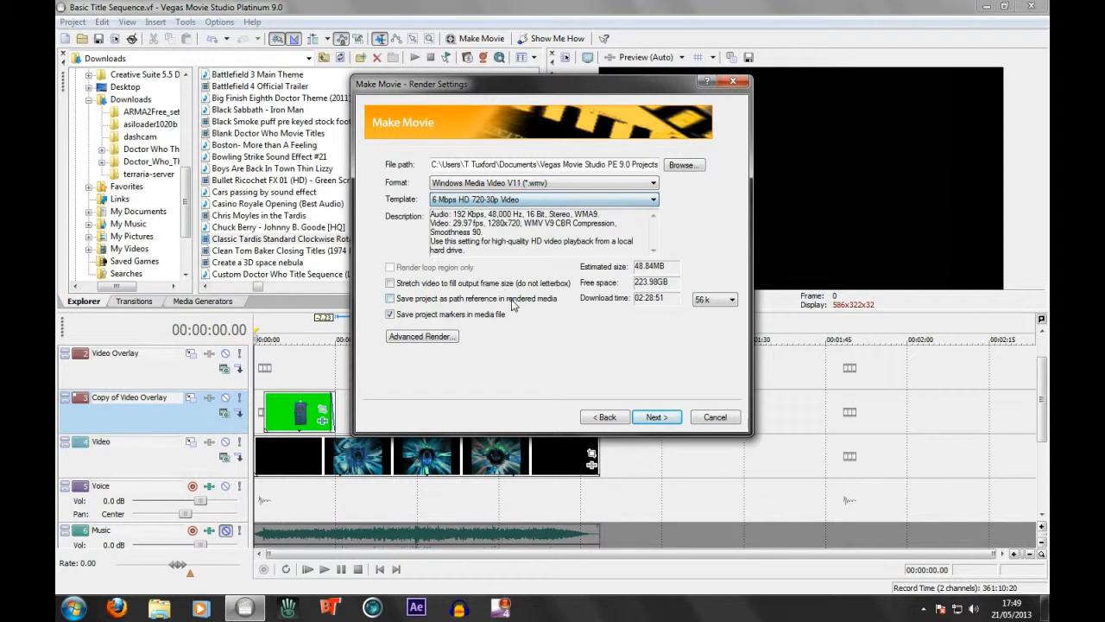
left_click(474, 200)
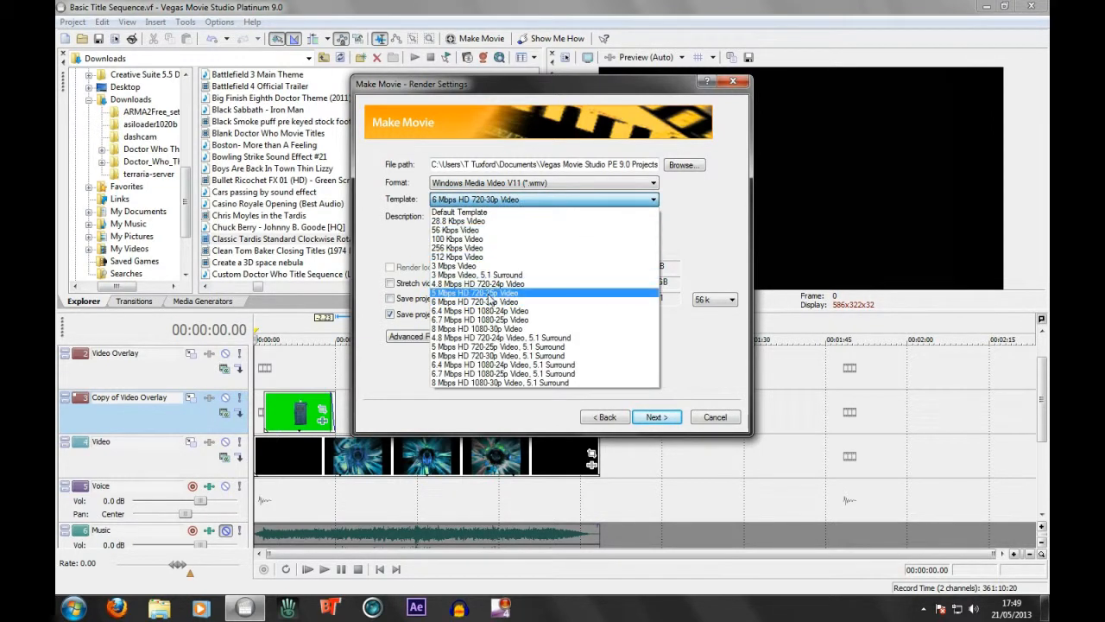
left_click(491, 294)
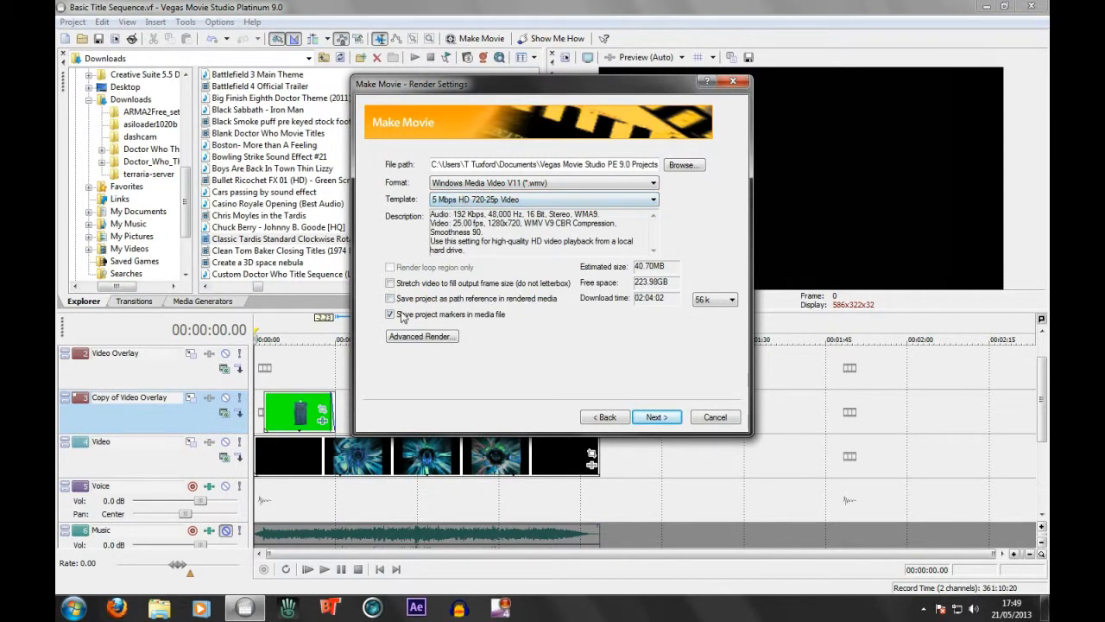
left_click(420, 336)
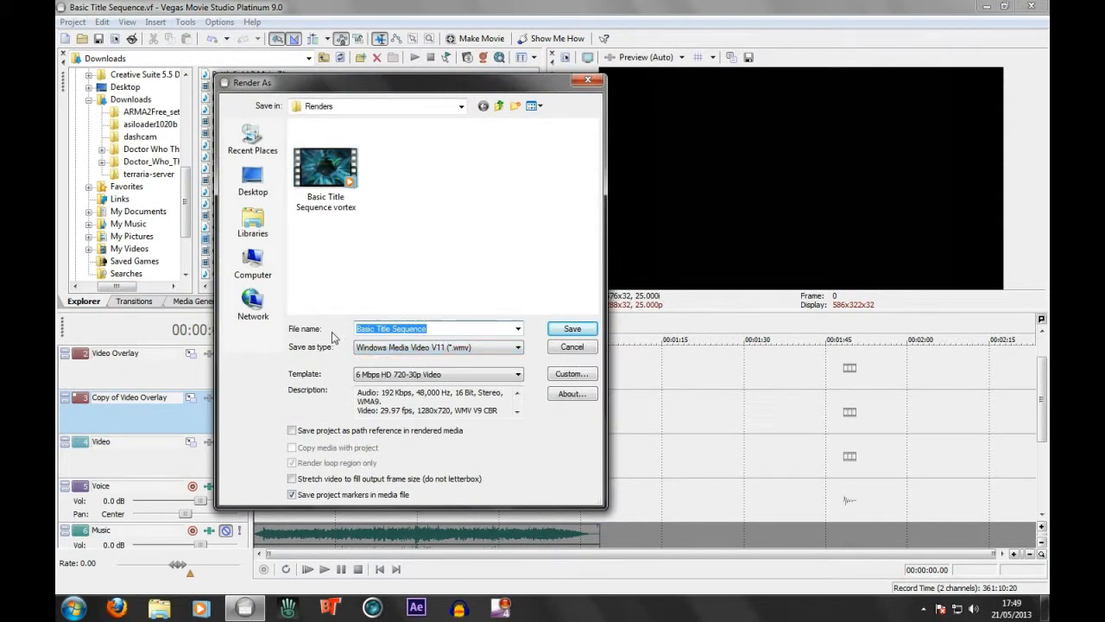
Name the render Basic Tutorial Title Sequence, choose the 5 Mbps HD 720-25p Video template and start rendering
left_click(470, 328)
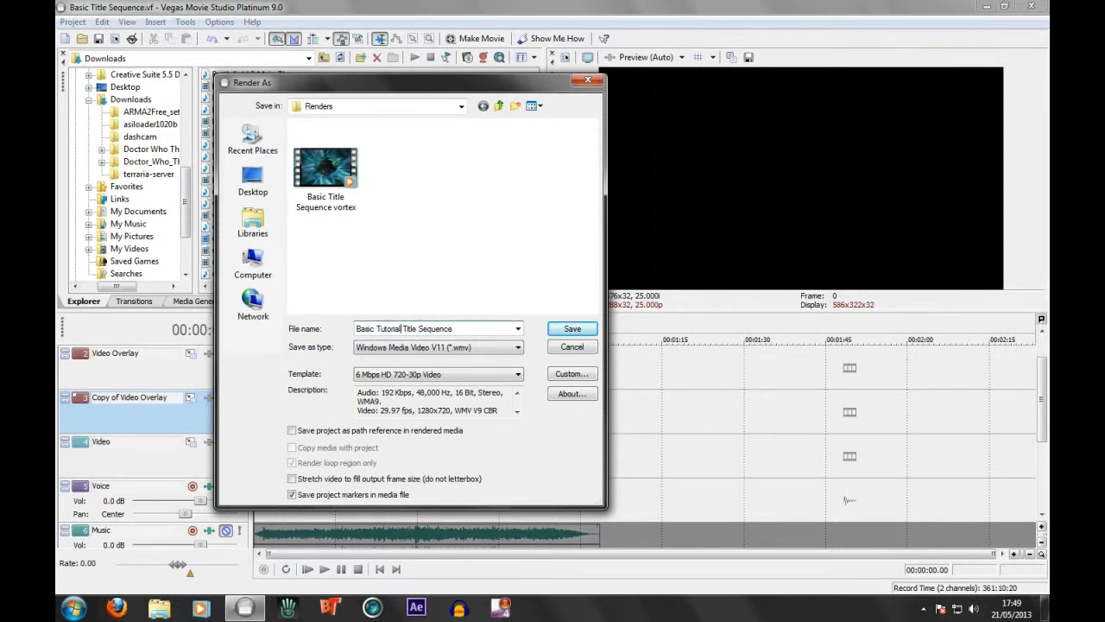
left_click(473, 373)
left_click(429, 471)
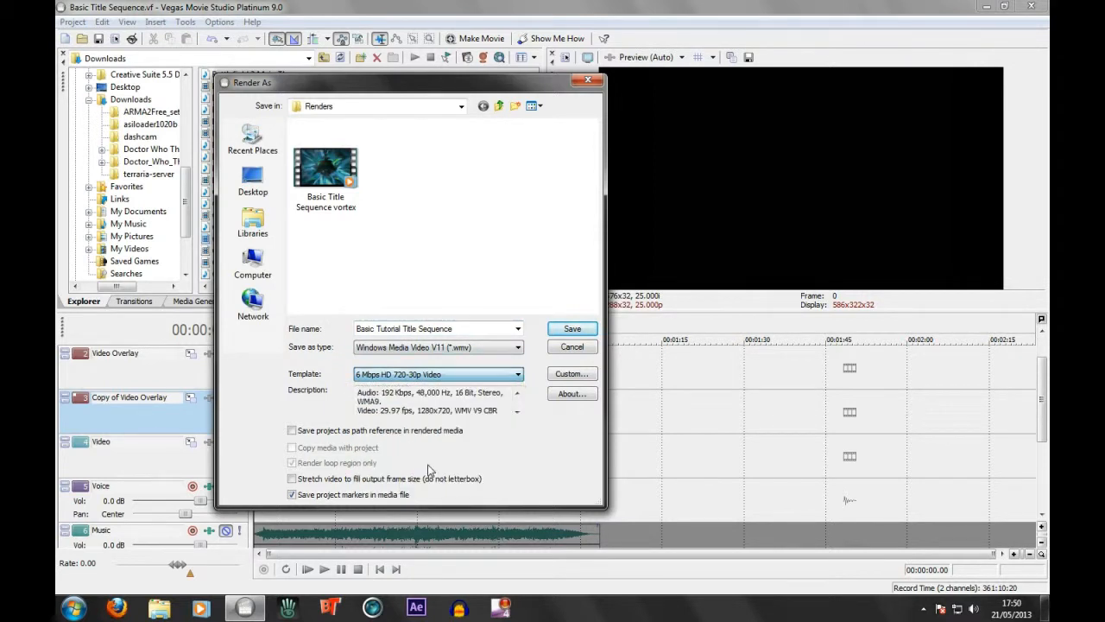
left_click(420, 377)
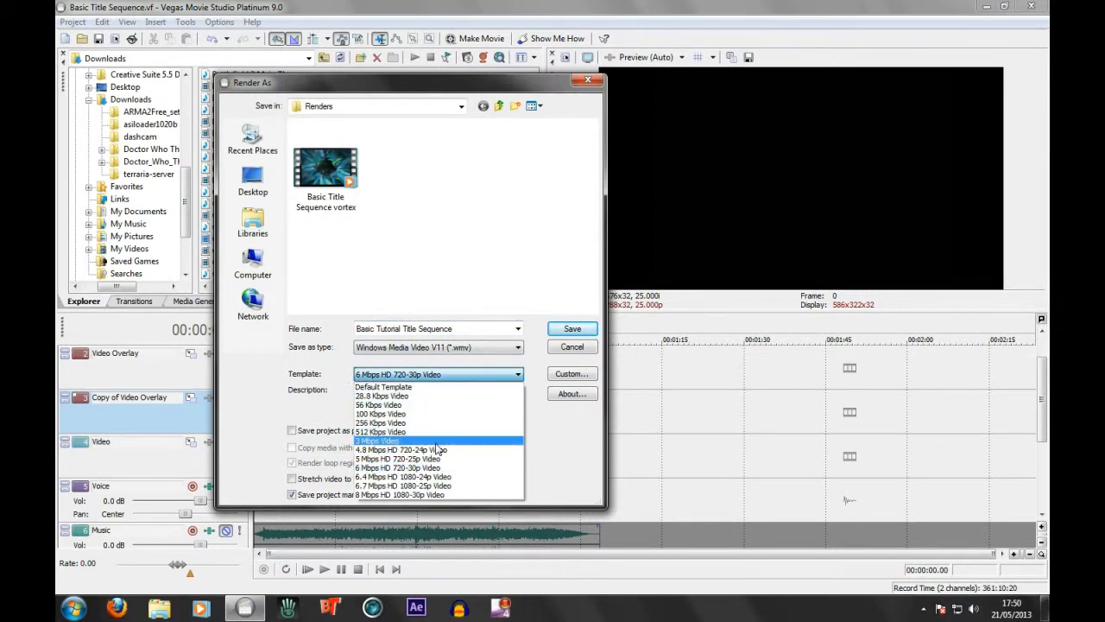
left_click(436, 466)
left_click(570, 328)
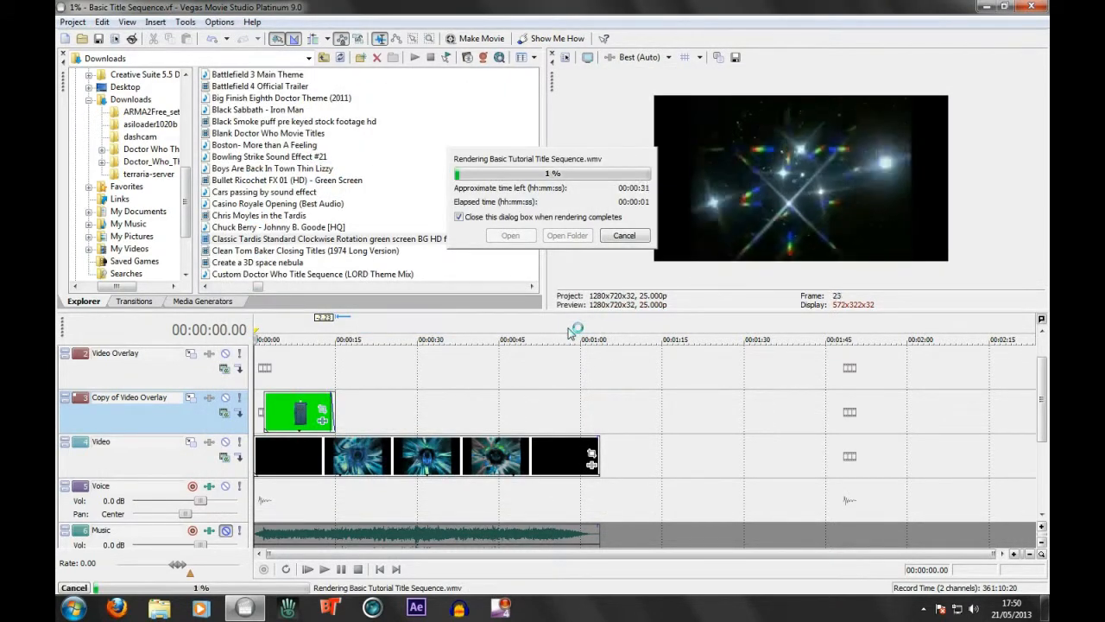